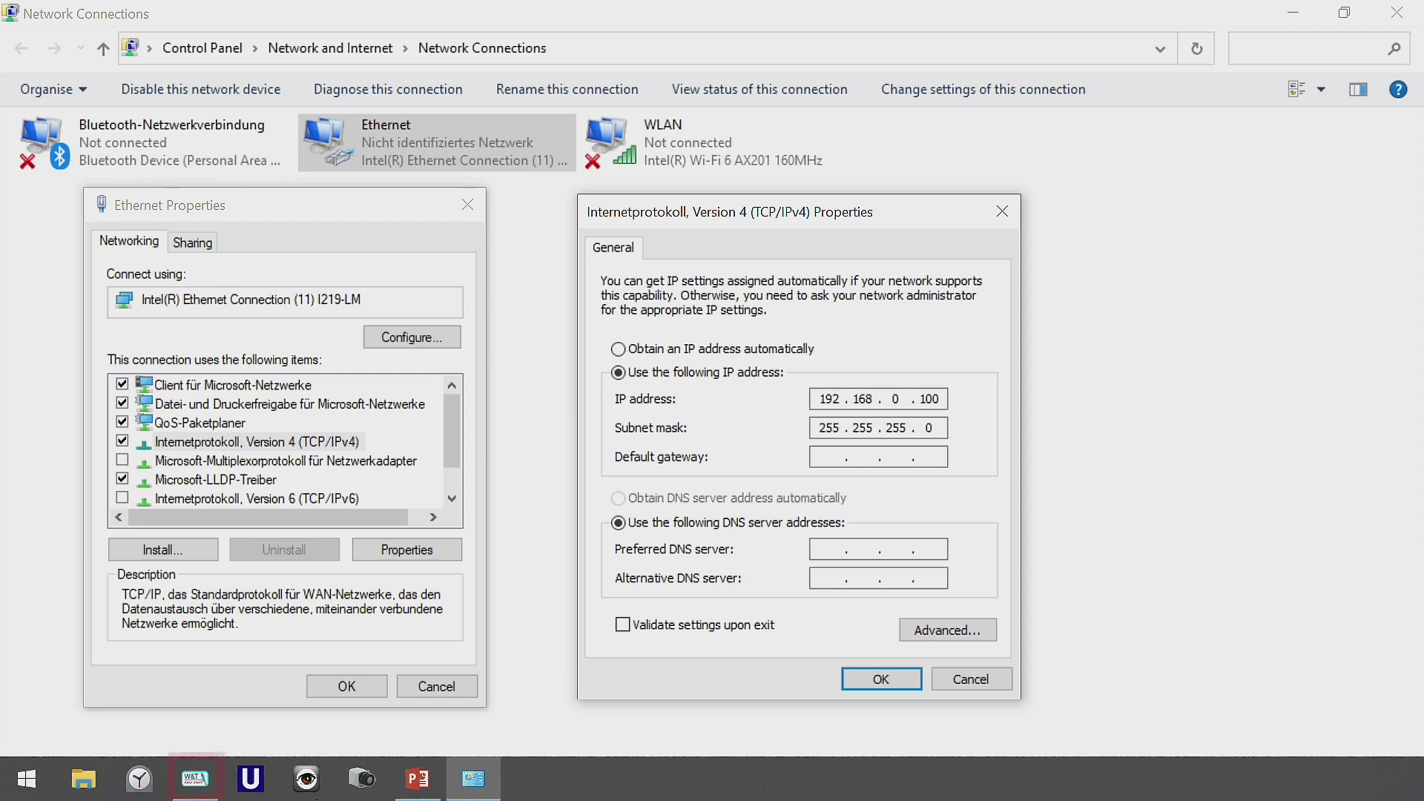
- Bring WuTility to the front, showing the USB-Server Gigabit 2.0 at 192.168.0.101
{"action": "left_click", "coordinate": [201, 787]}
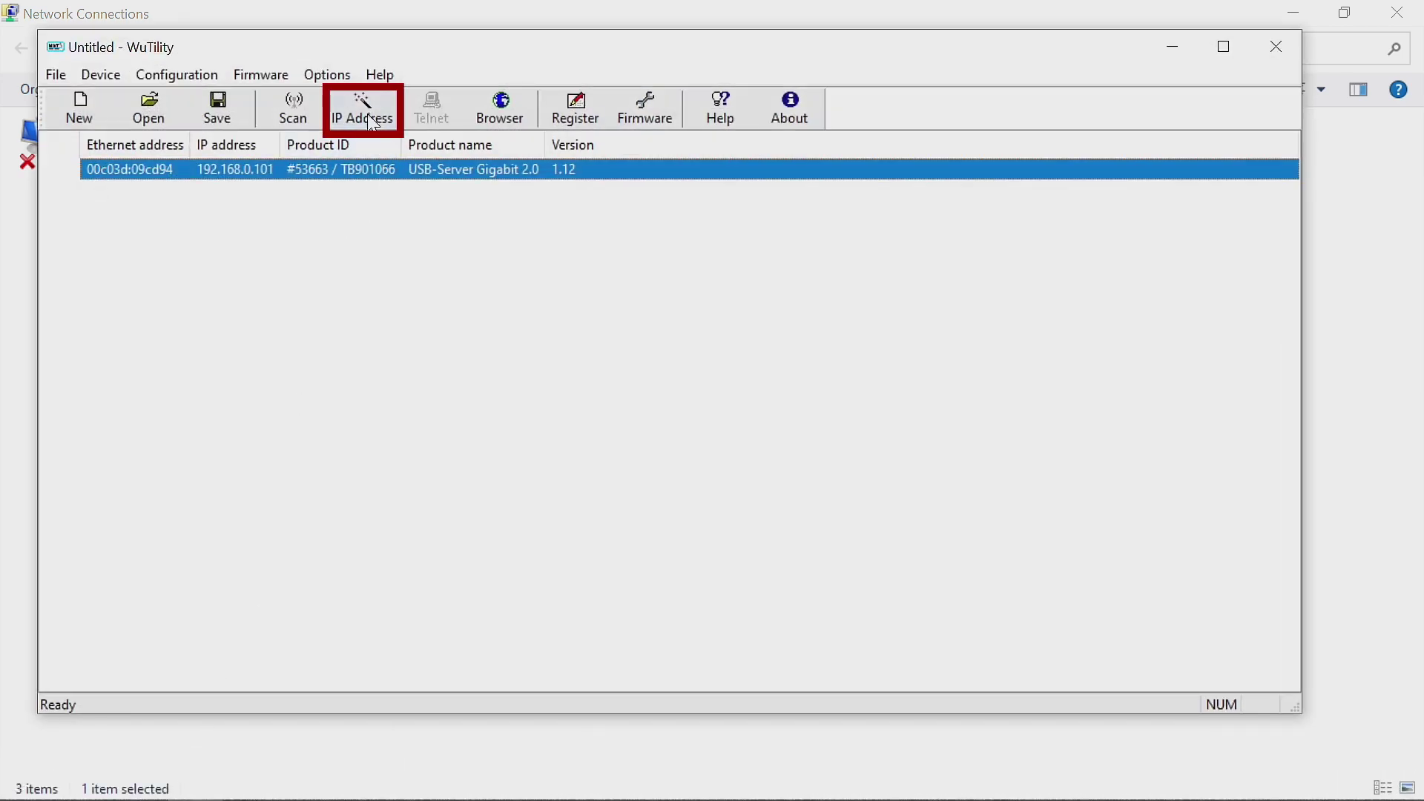
- Confirm the USB server's static IP 192.168.0.101 with mask 255.255.255.0 and finish
{"action": "left_click", "coordinate": [371, 118]}
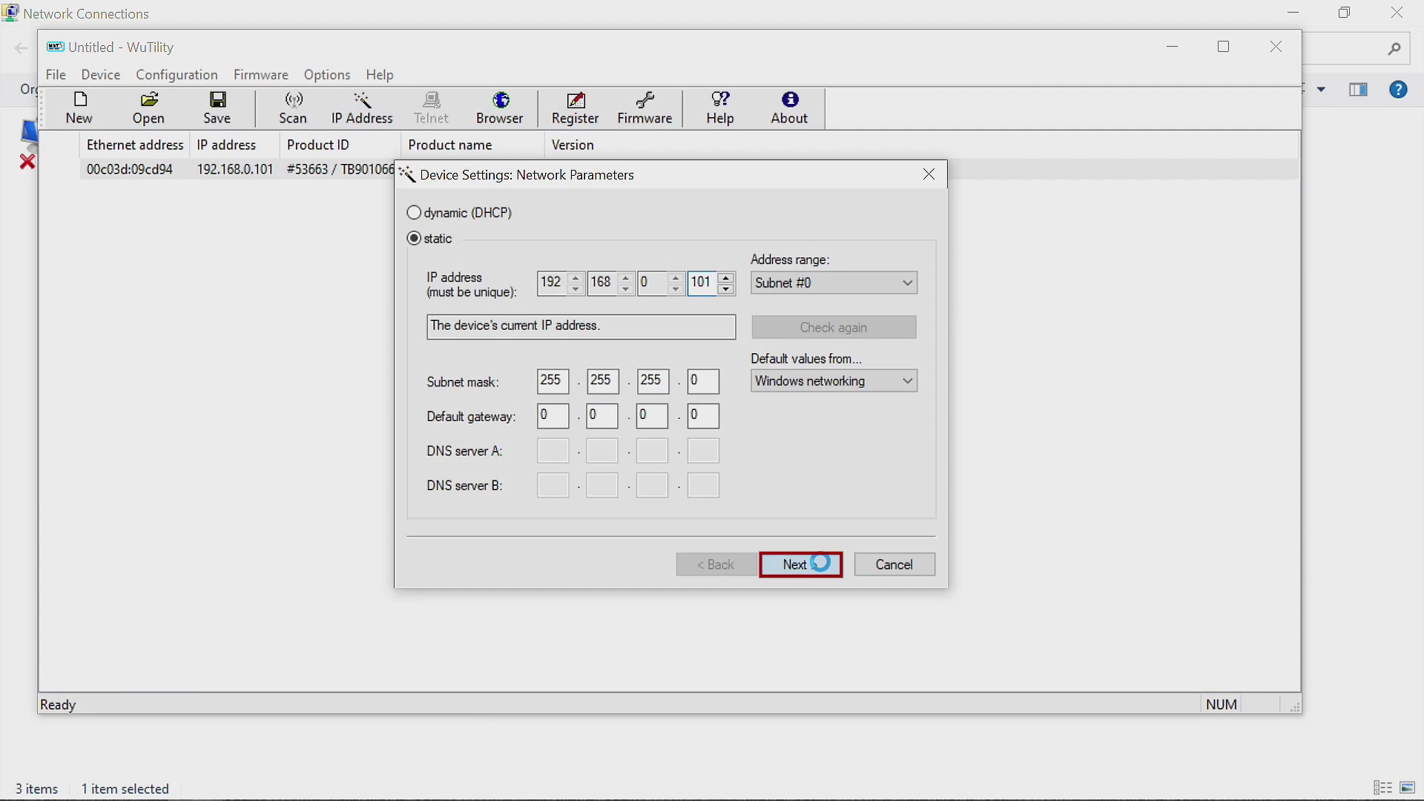
{"action": "left_click", "coordinate": [806, 564]}
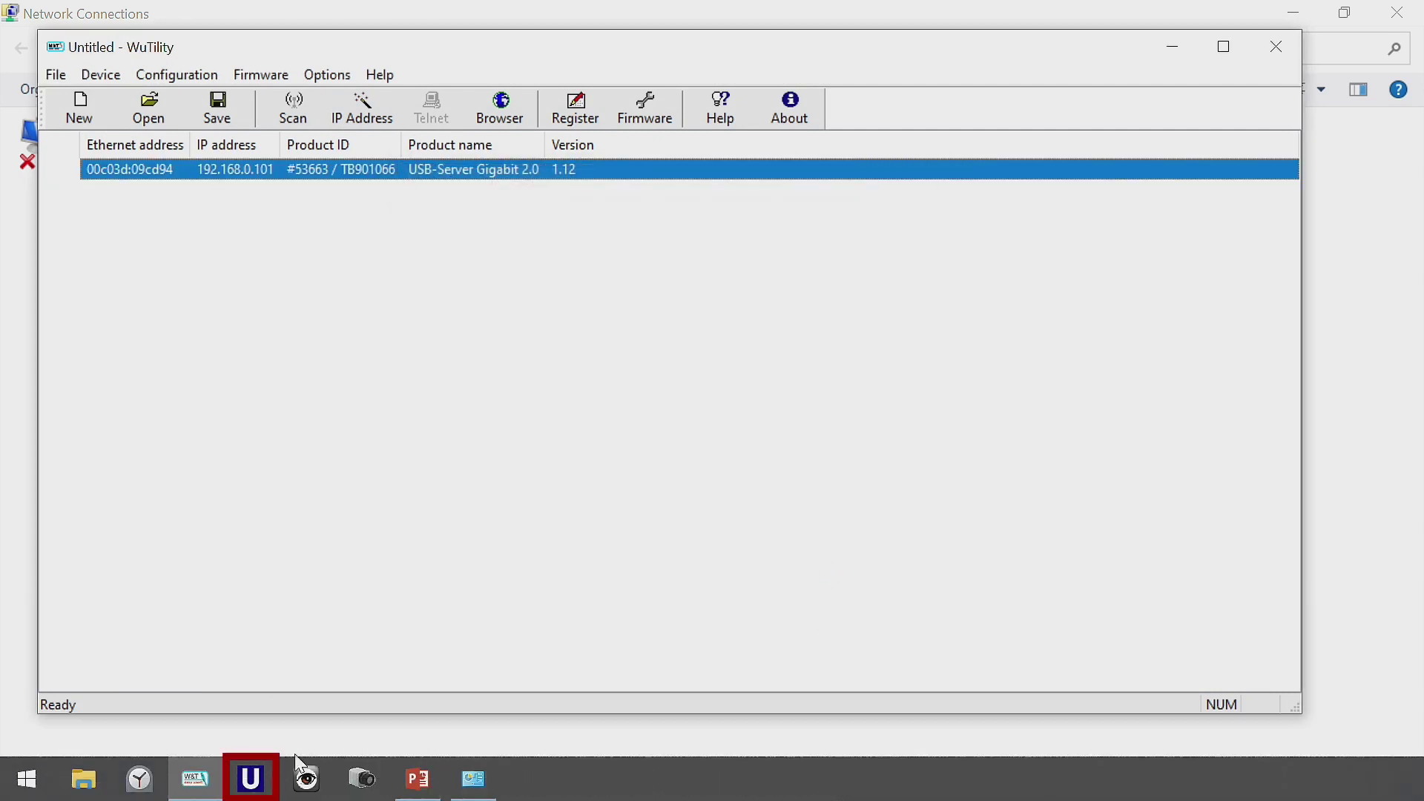
- In USB Redirector, claim the Xi IMAGER on port 1 permanently for this computer
{"action": "left_click", "coordinate": [263, 786]}
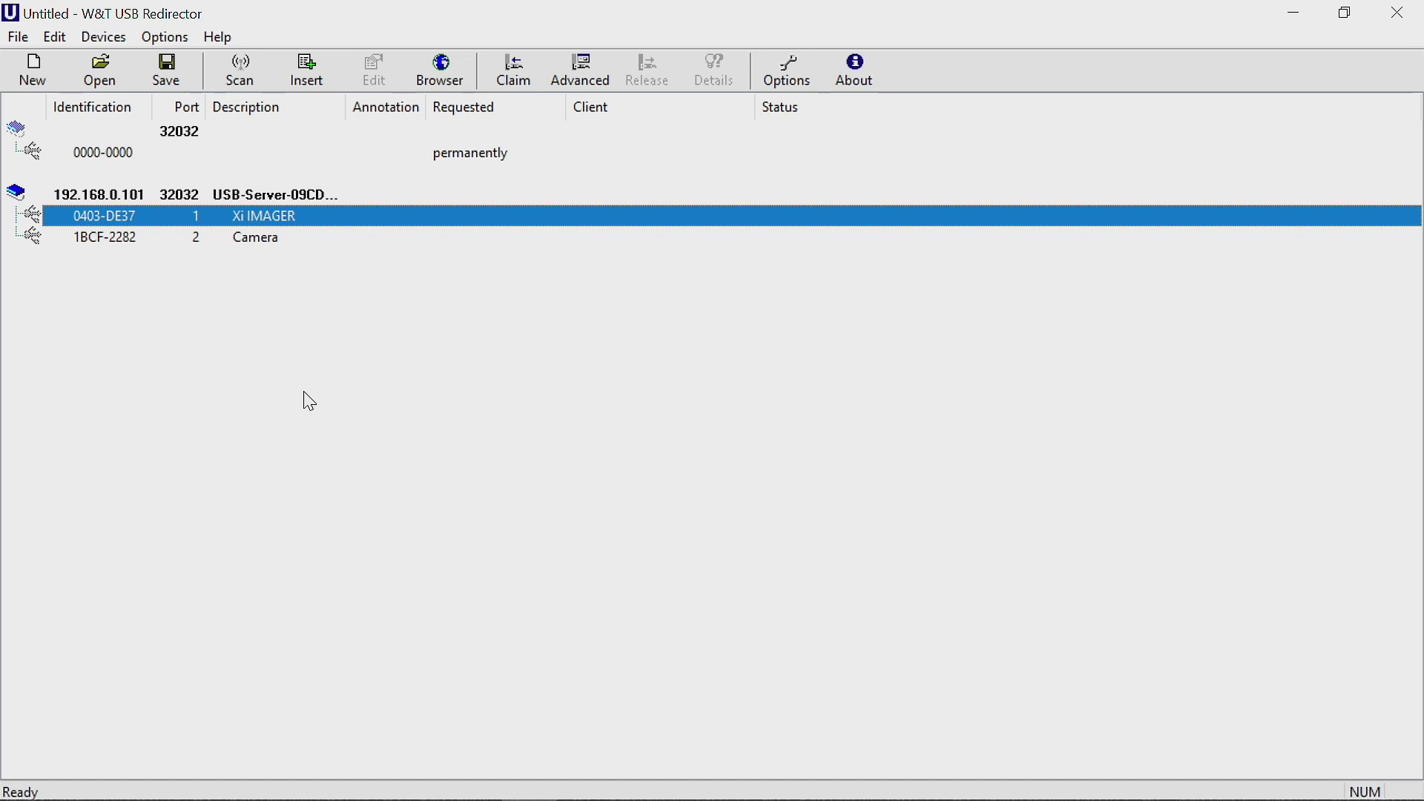
{"action": "left_click", "coordinate": [300, 238]}
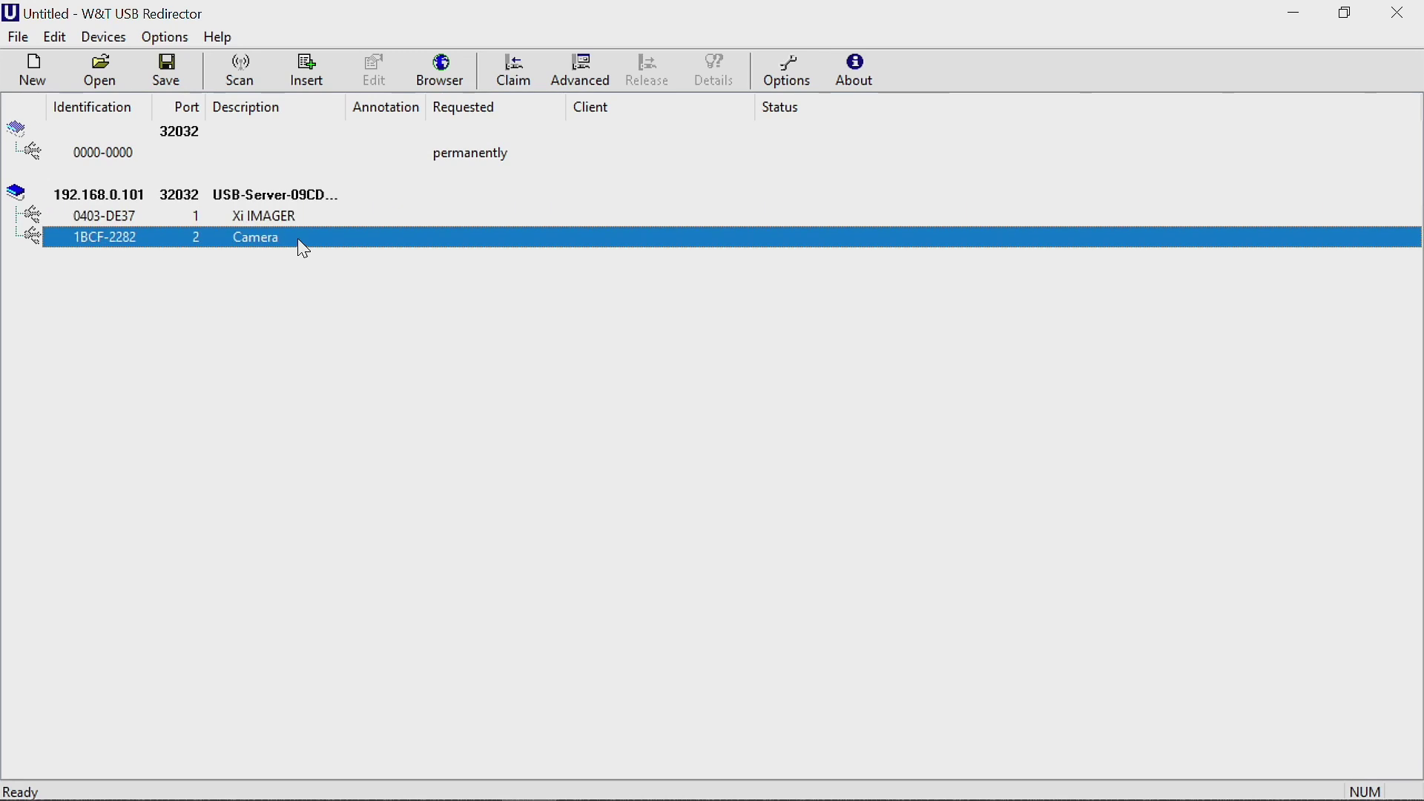
{"action": "left_click", "coordinate": [302, 222]}
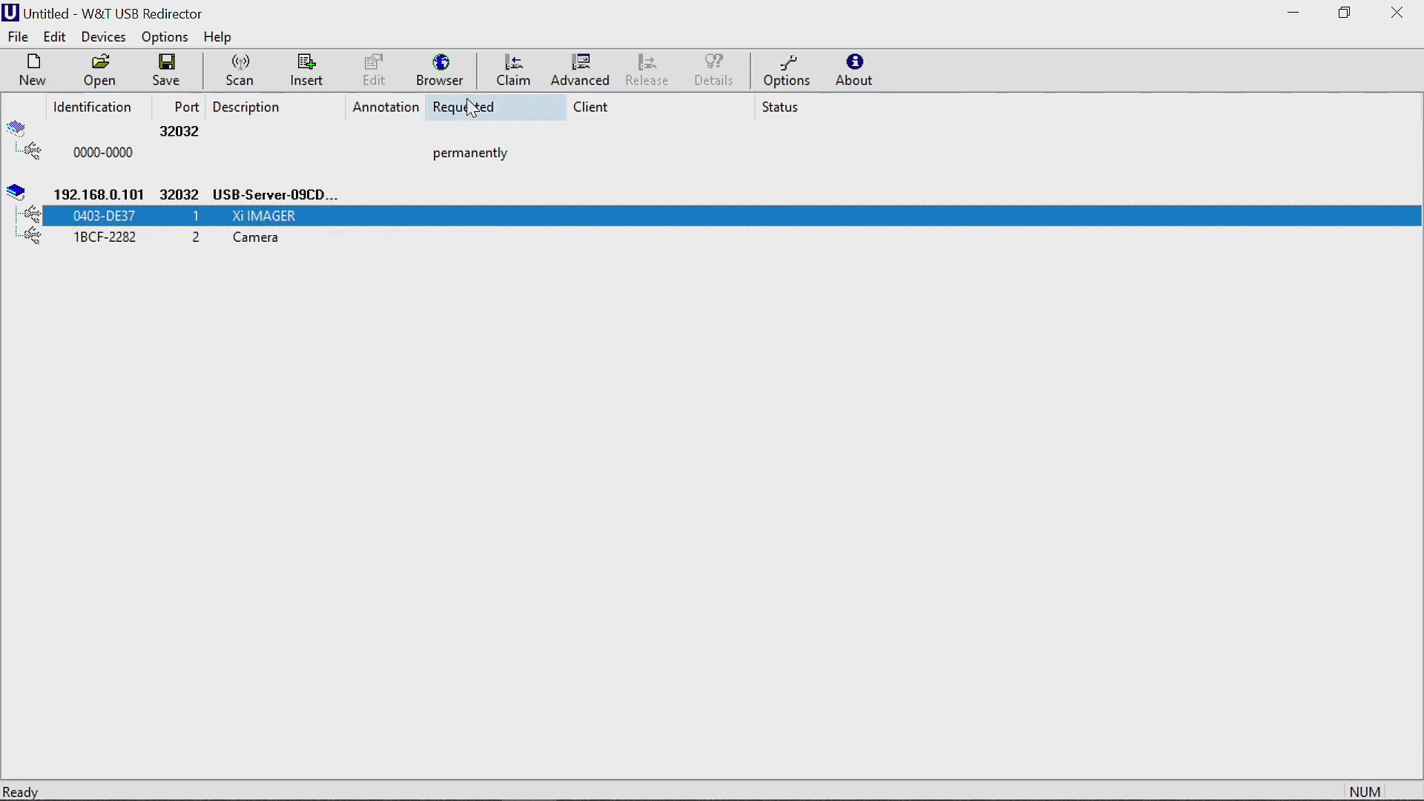
{"action": "left_click", "coordinate": [515, 84]}
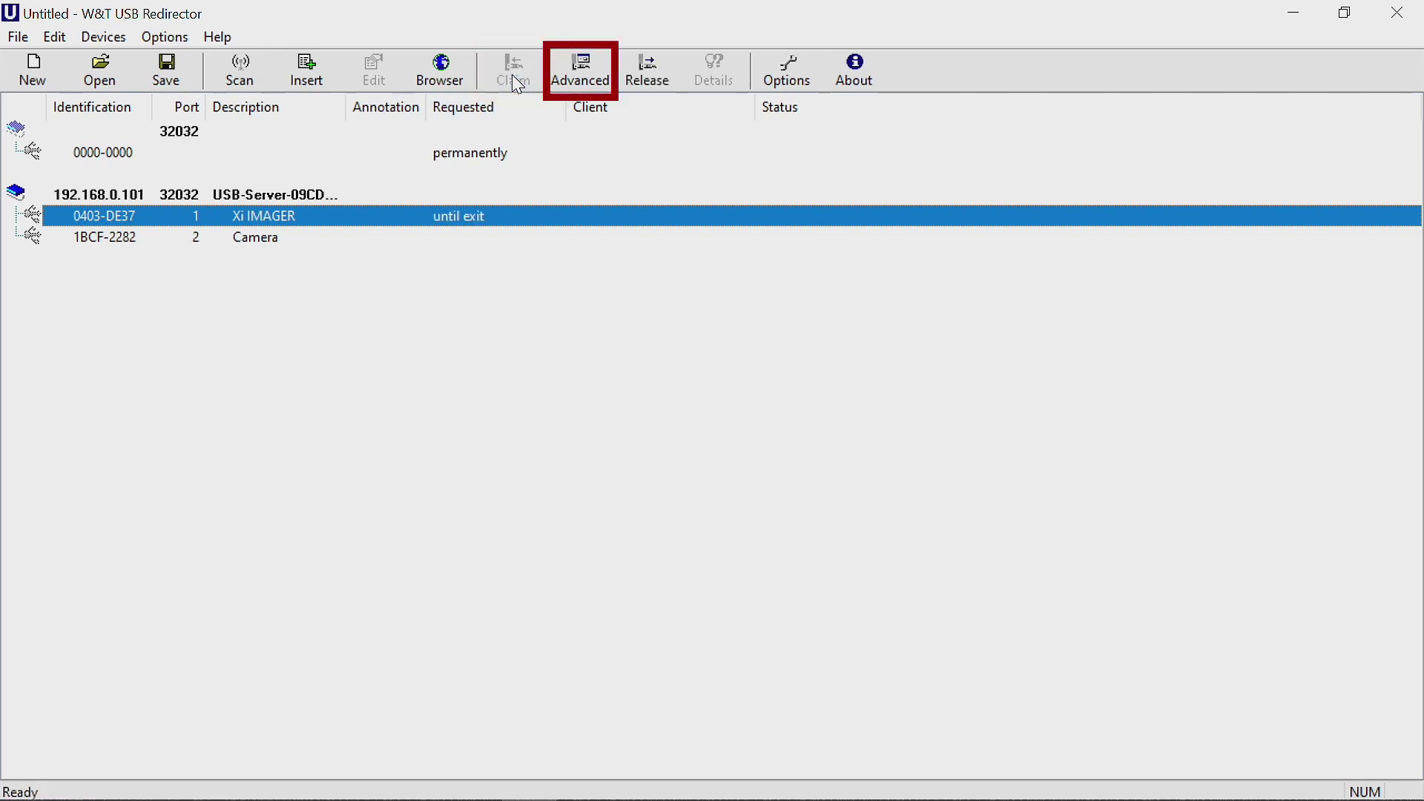
{"action": "left_click", "coordinate": [586, 70]}
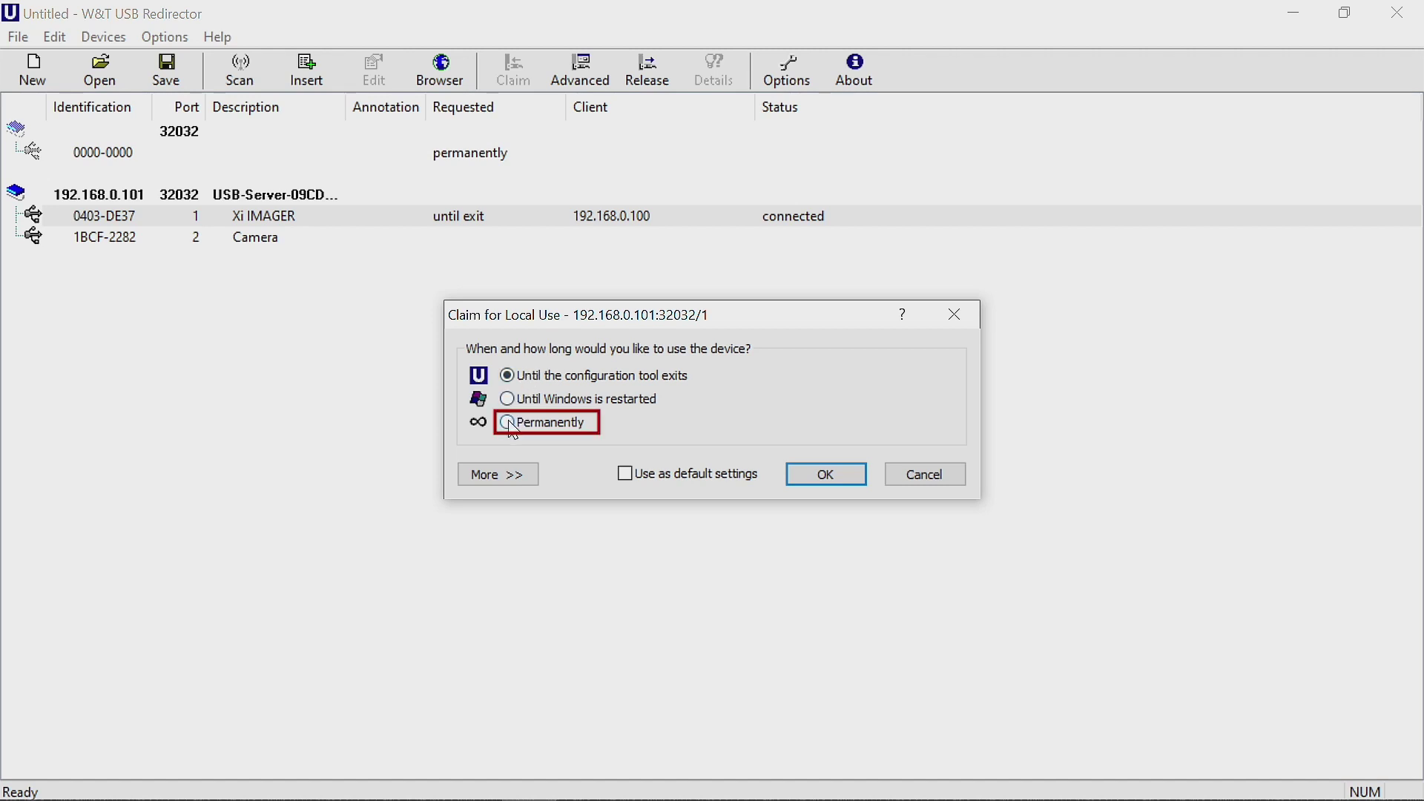
{"action": "left_click", "coordinate": [839, 476]}
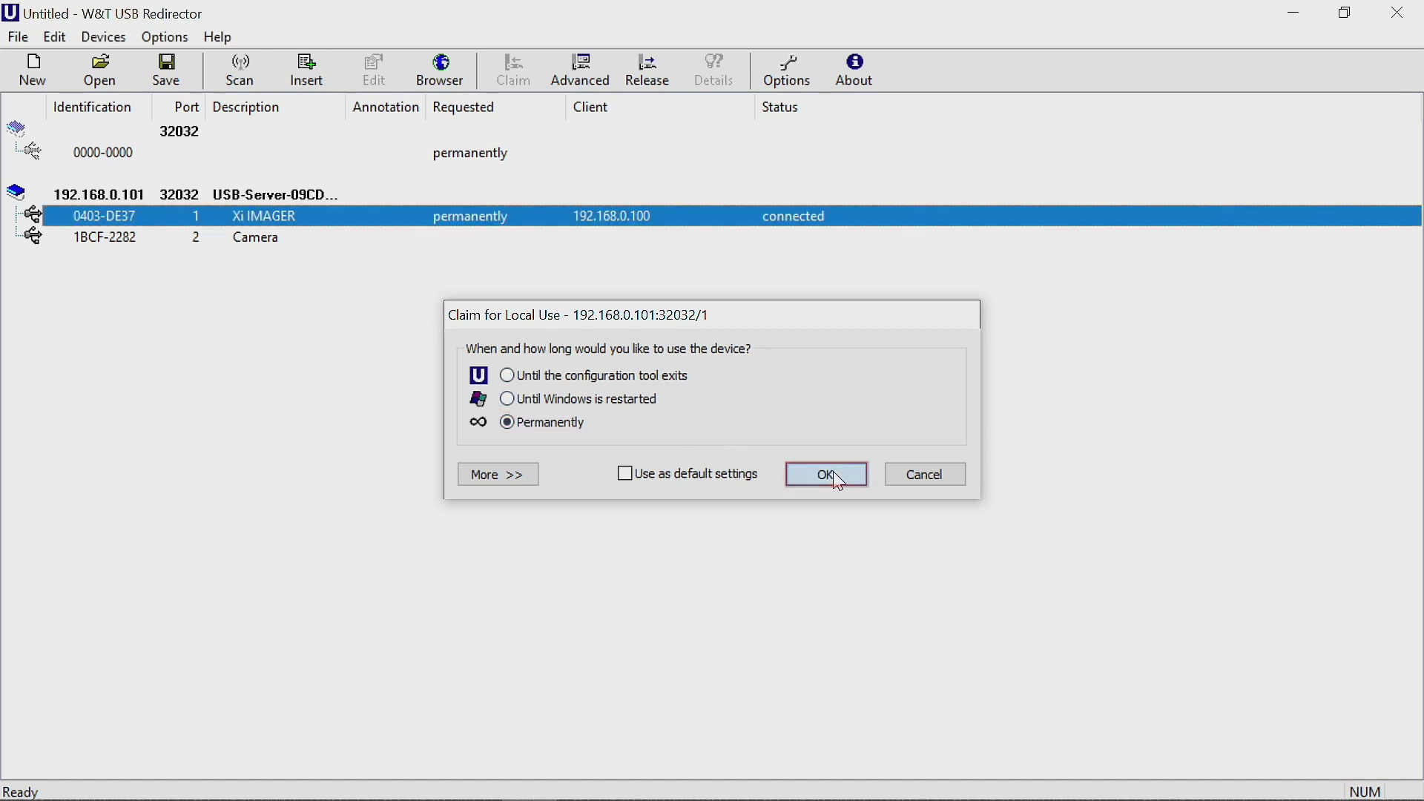
- Claim the Camera on port 2 permanently for this computer as well
{"action": "left_click", "coordinate": [265, 247]}
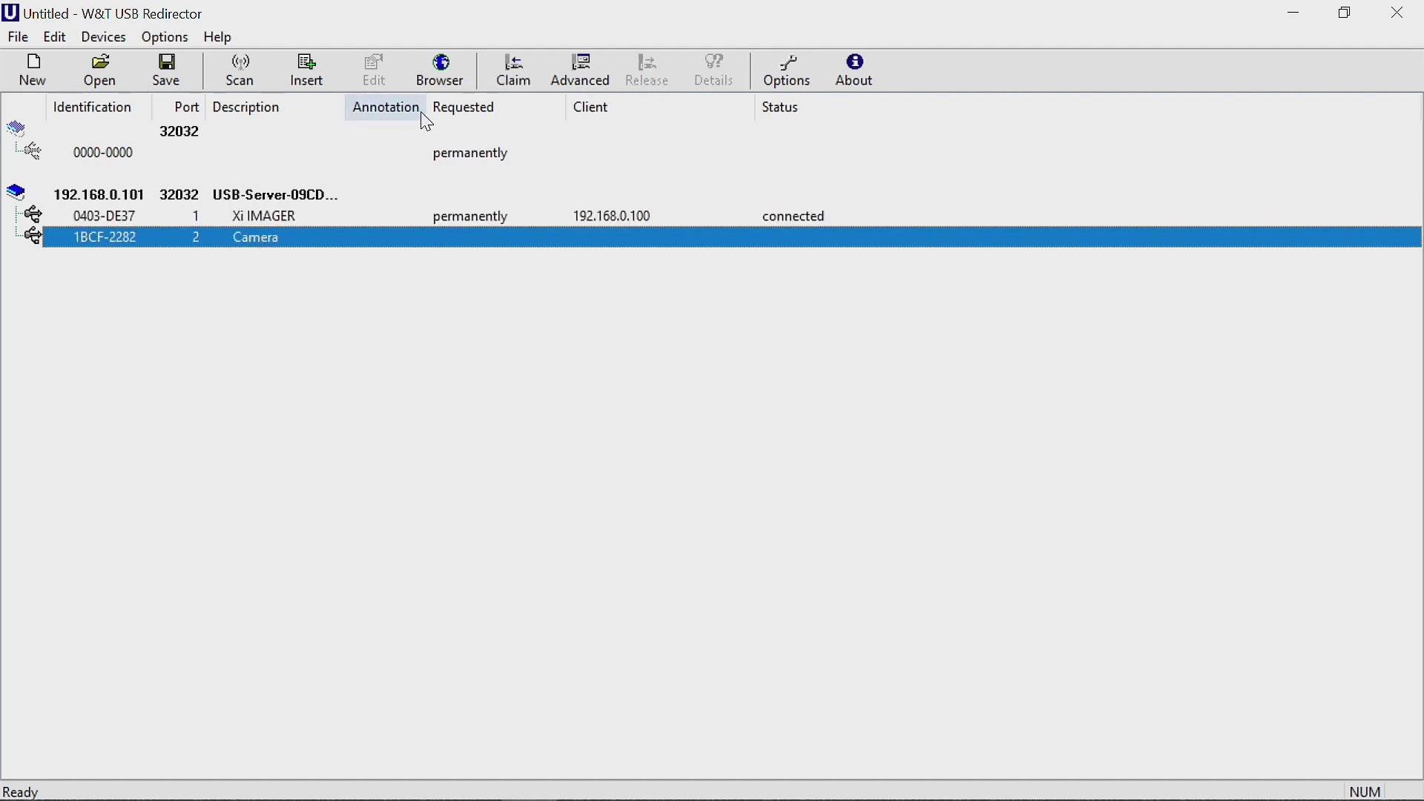
{"action": "left_click", "coordinate": [514, 71]}
{"action": "left_click", "coordinate": [580, 66]}
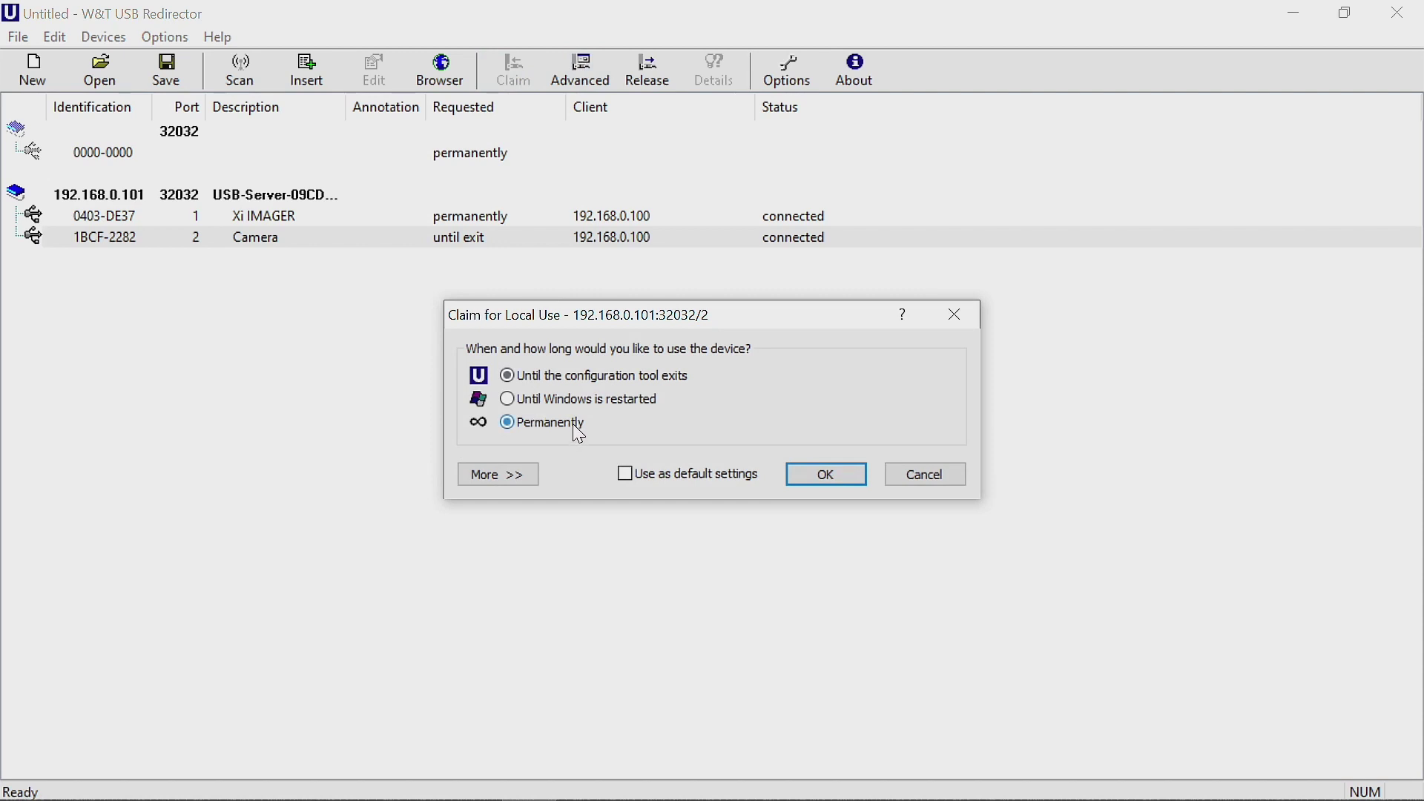
{"action": "left_click", "coordinate": [826, 475]}
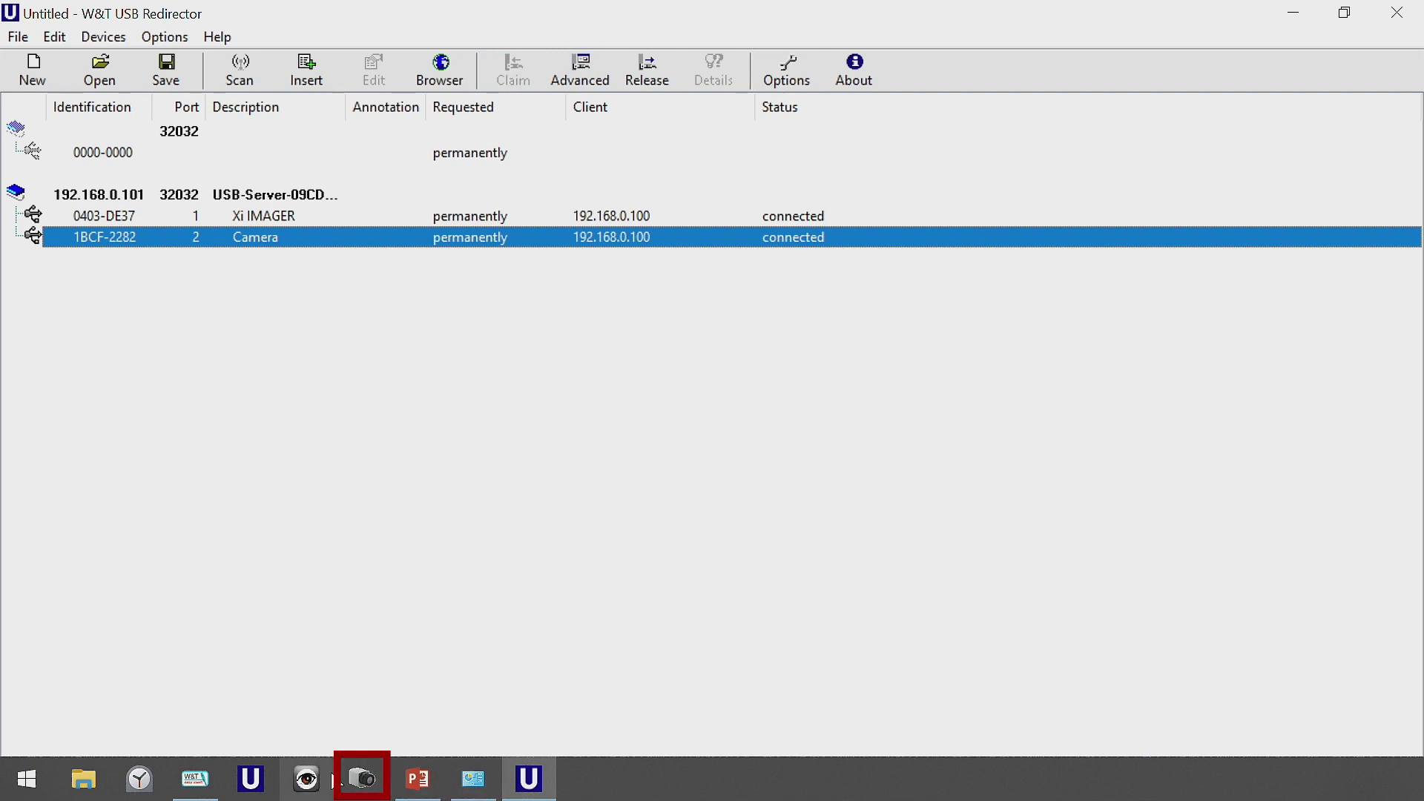
{"action": "left_click", "coordinate": [358, 776]}
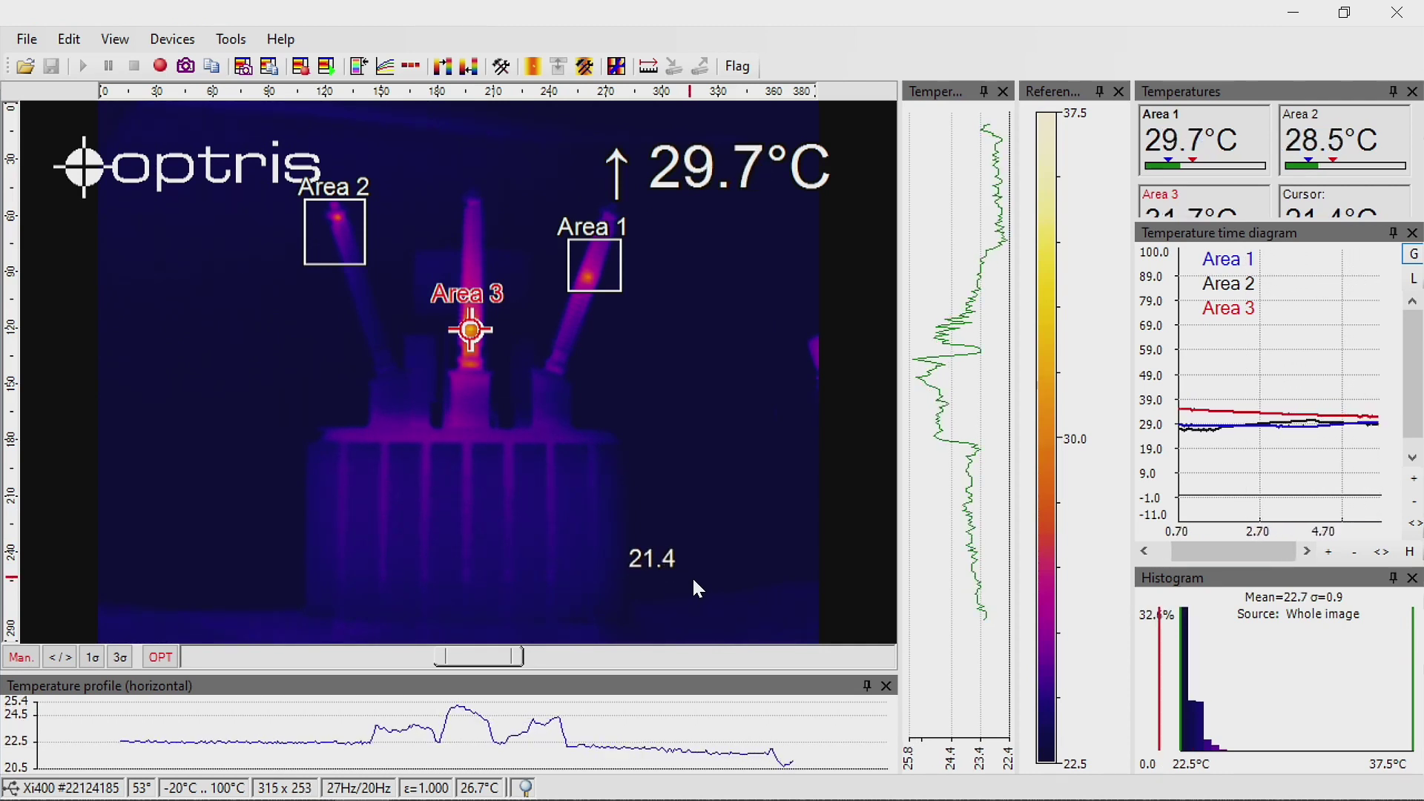
- Show the live Xi400 thermal view with Areas 1–3 and open PIX Connect's General configuration
{"action": "left_click", "coordinate": [502, 66]}
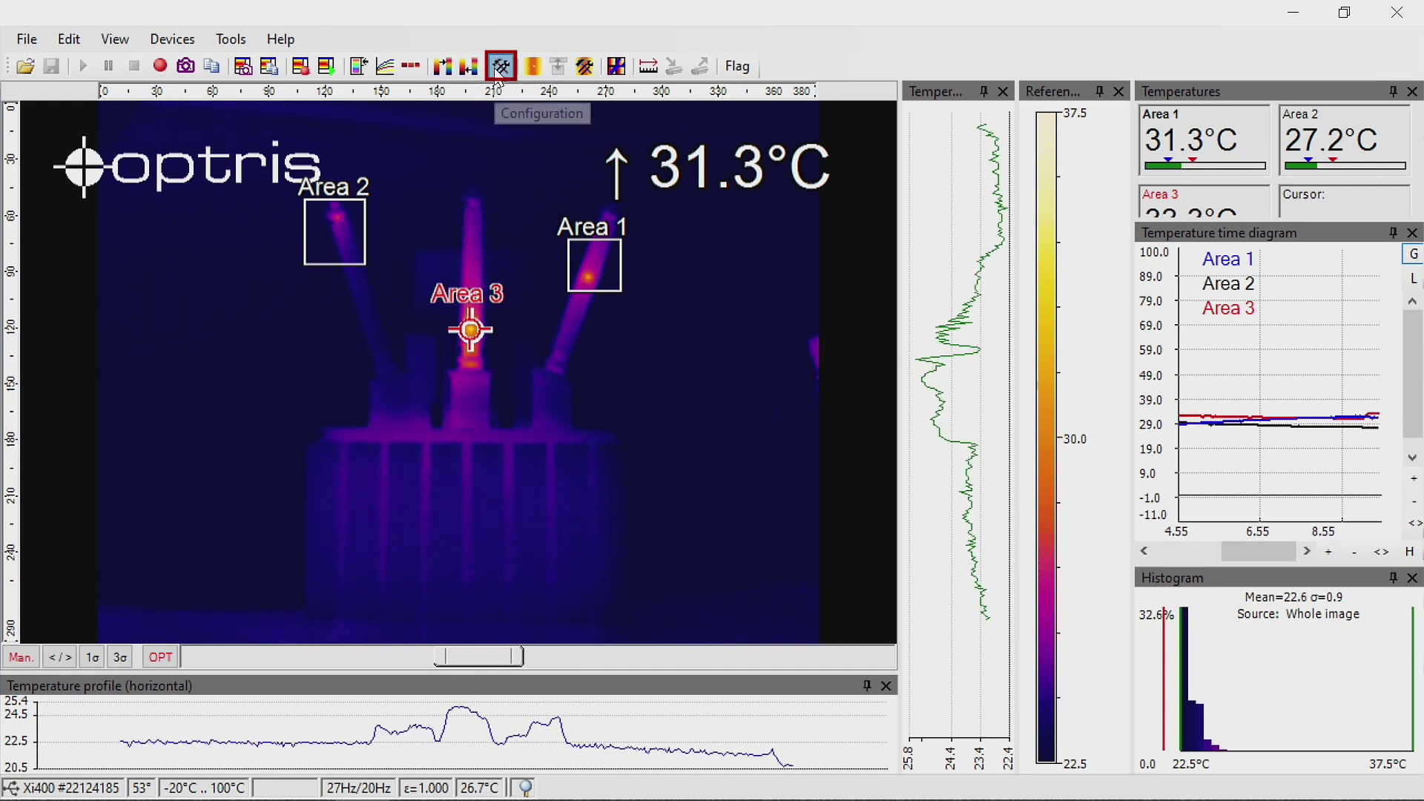
{"action": "left_click", "coordinate": [502, 66]}
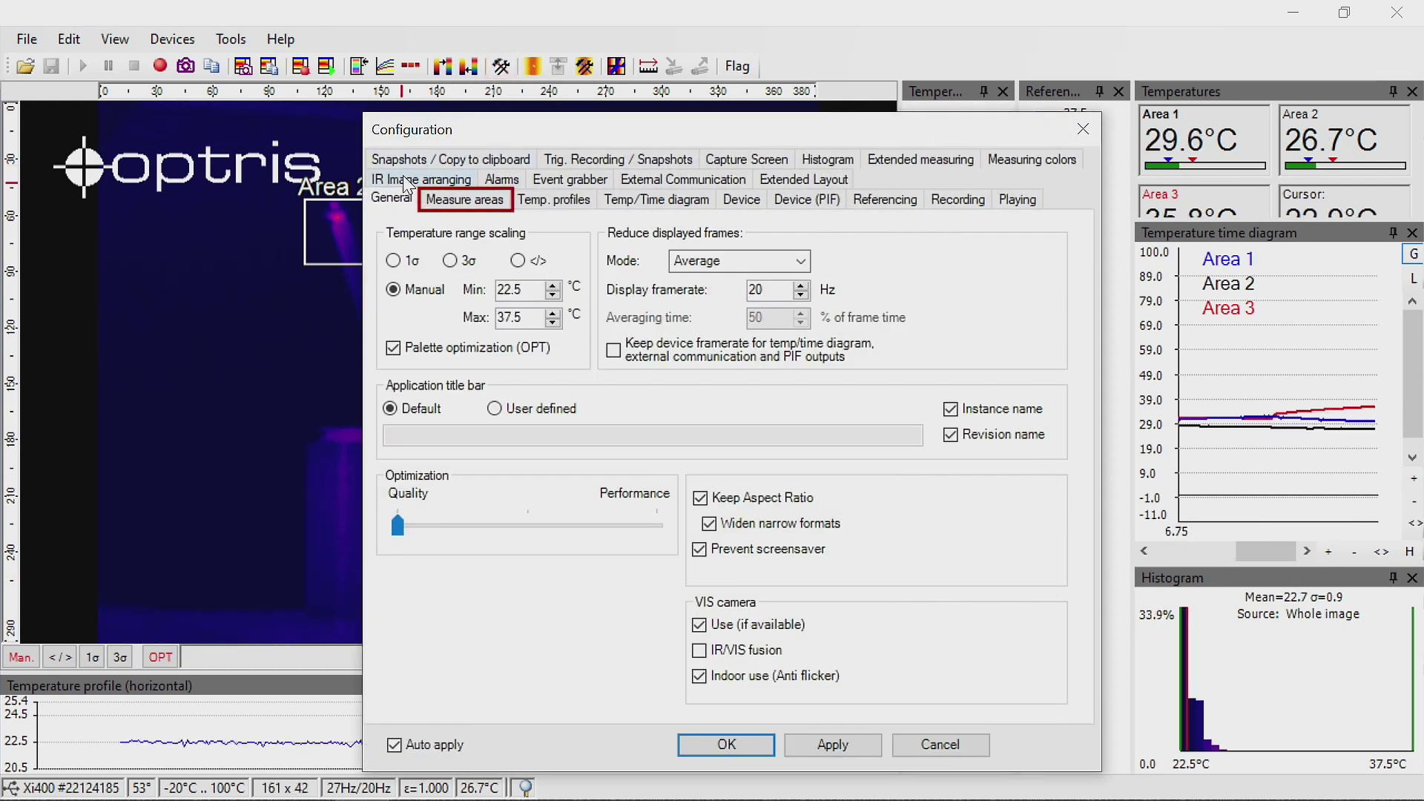
{"action": "left_click", "coordinate": [448, 200]}
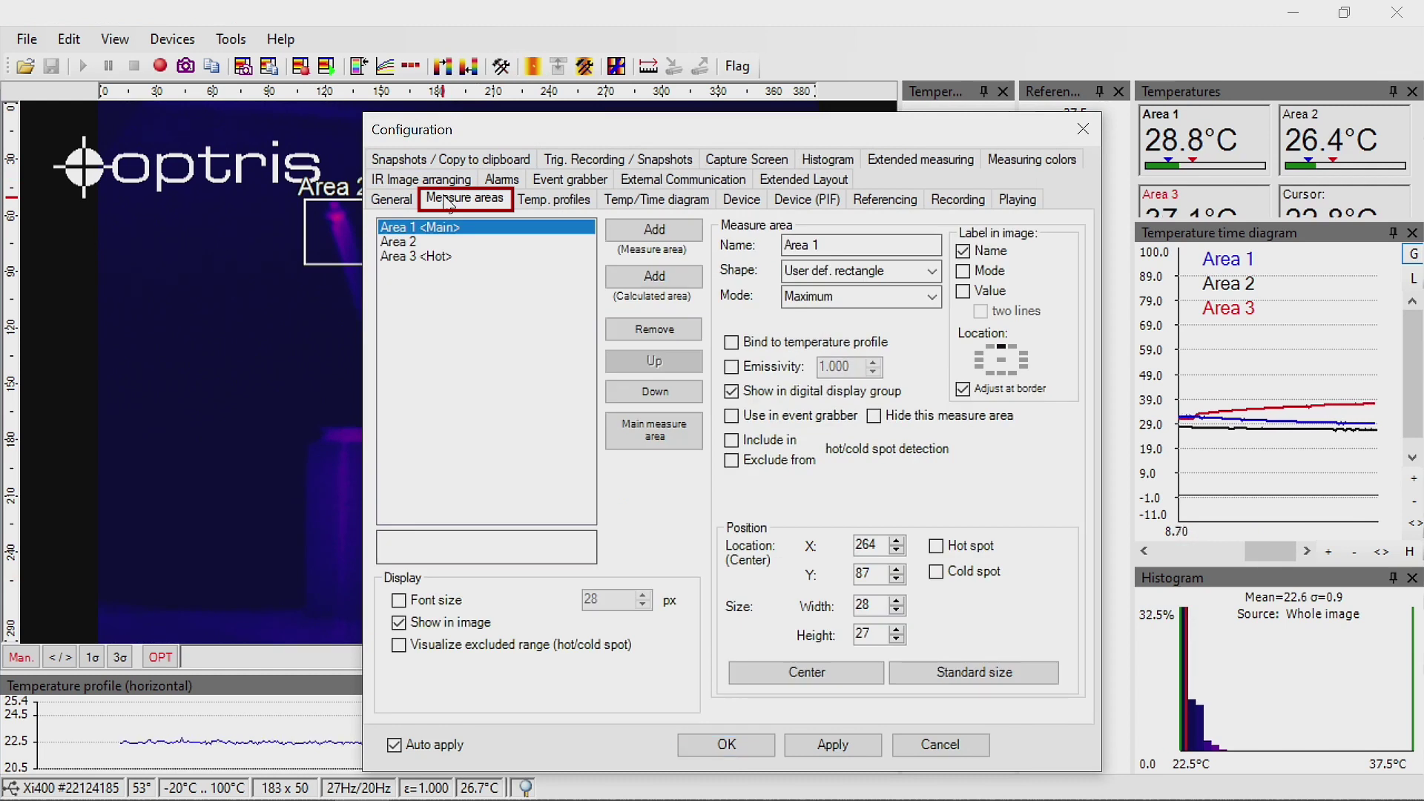
{"action": "left_click", "coordinate": [415, 243]}
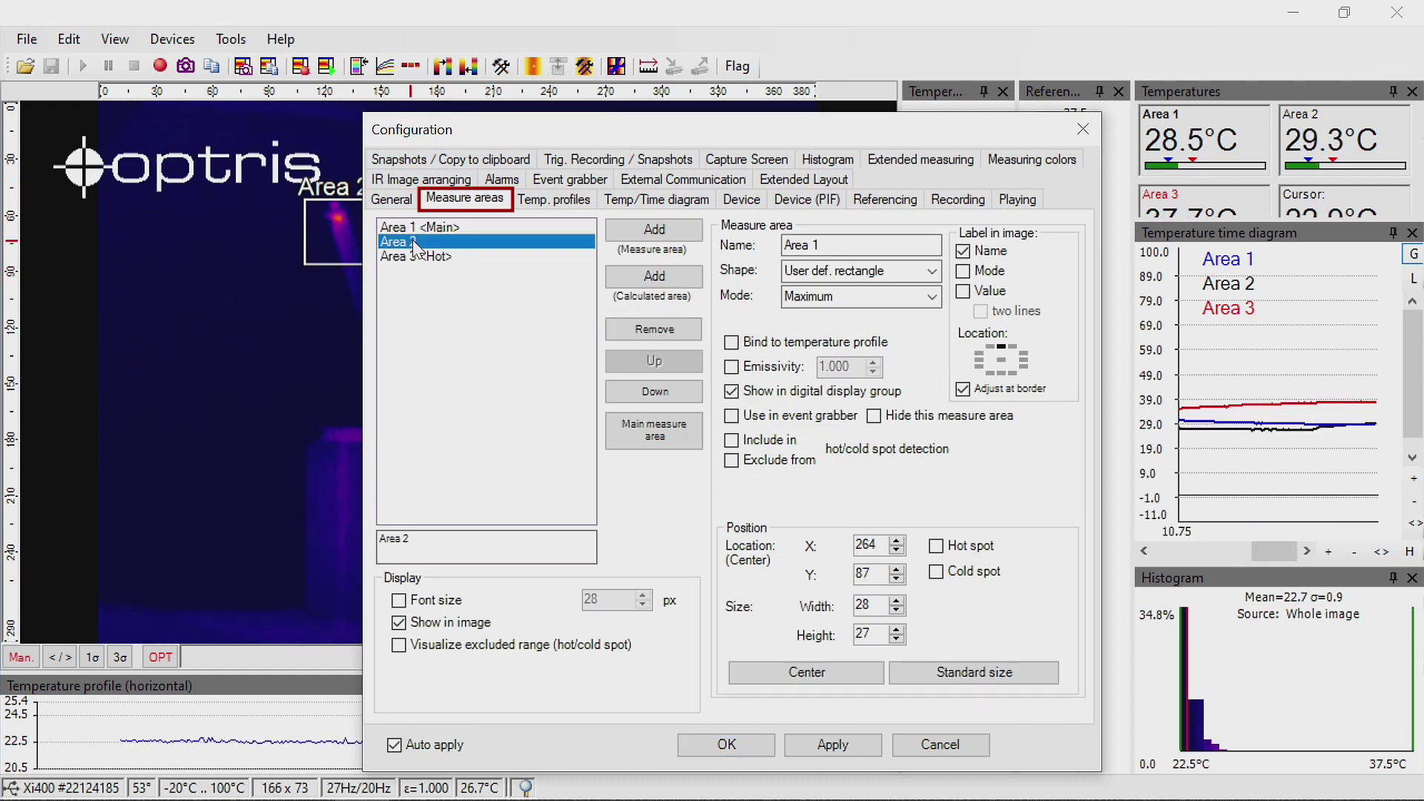
{"action": "left_click", "coordinate": [414, 256]}
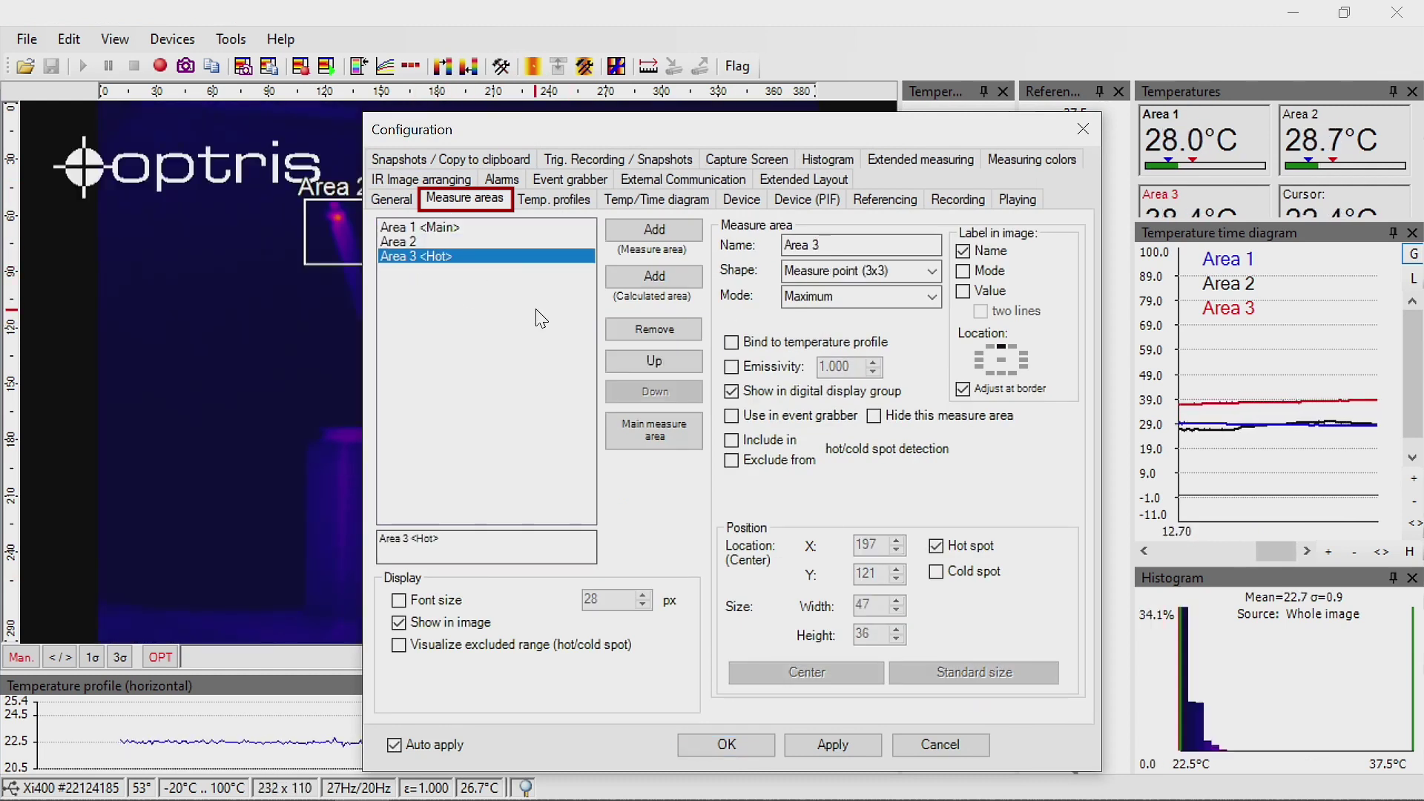
{"action": "left_click", "coordinate": [718, 743]}
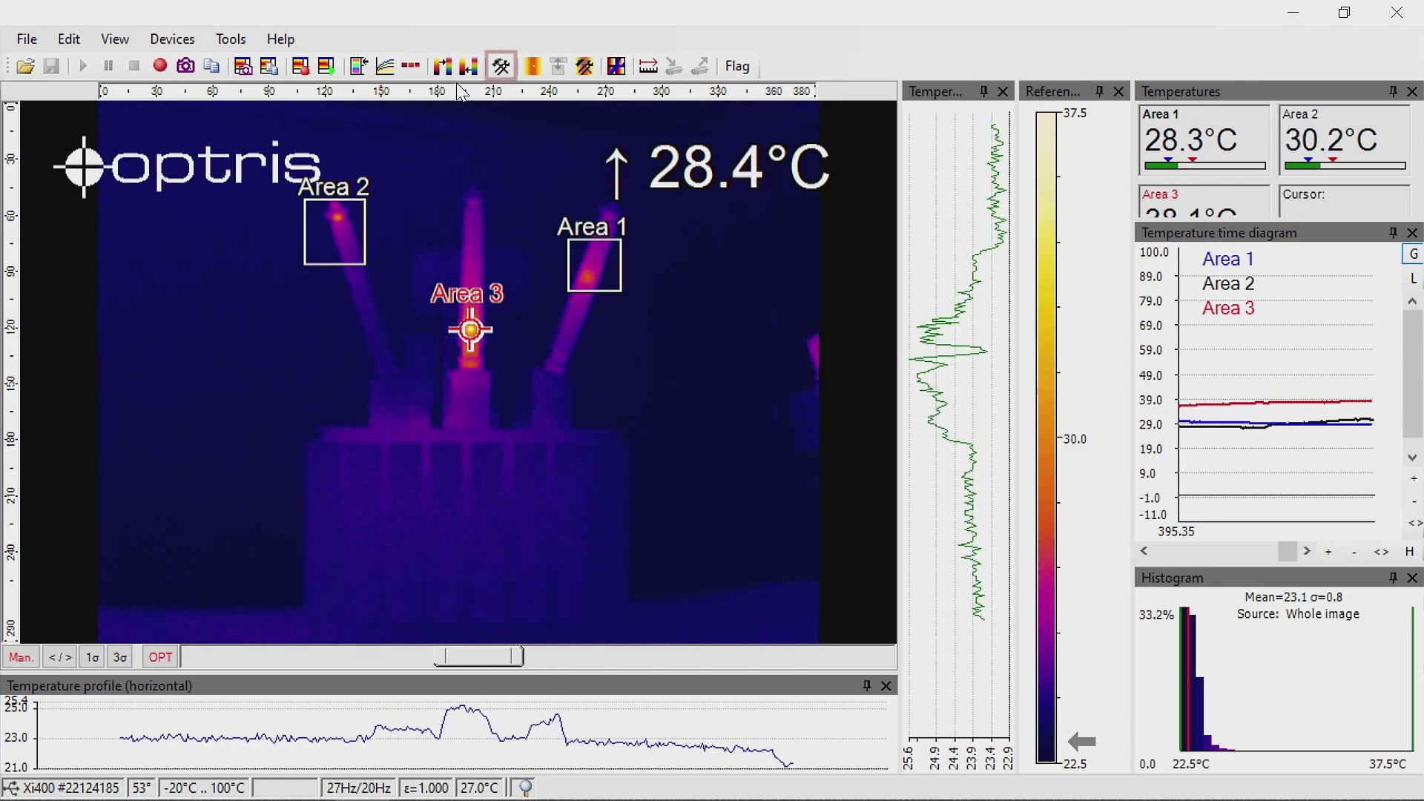
{"action": "left_click", "coordinate": [501, 65]}
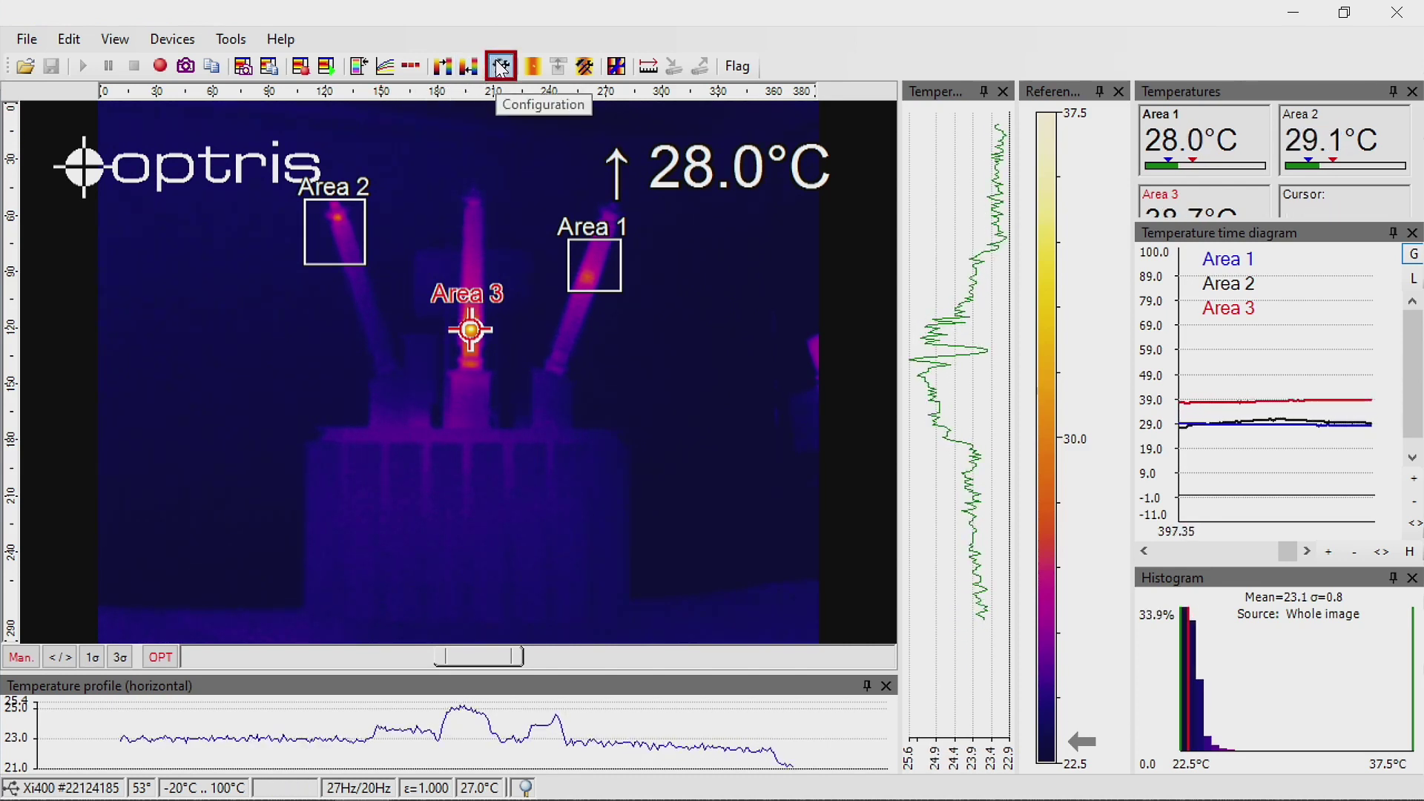
- Start the PIX Connect web server on port 8081 with autostart and open its stream link
{"action": "left_click", "coordinate": [501, 66]}
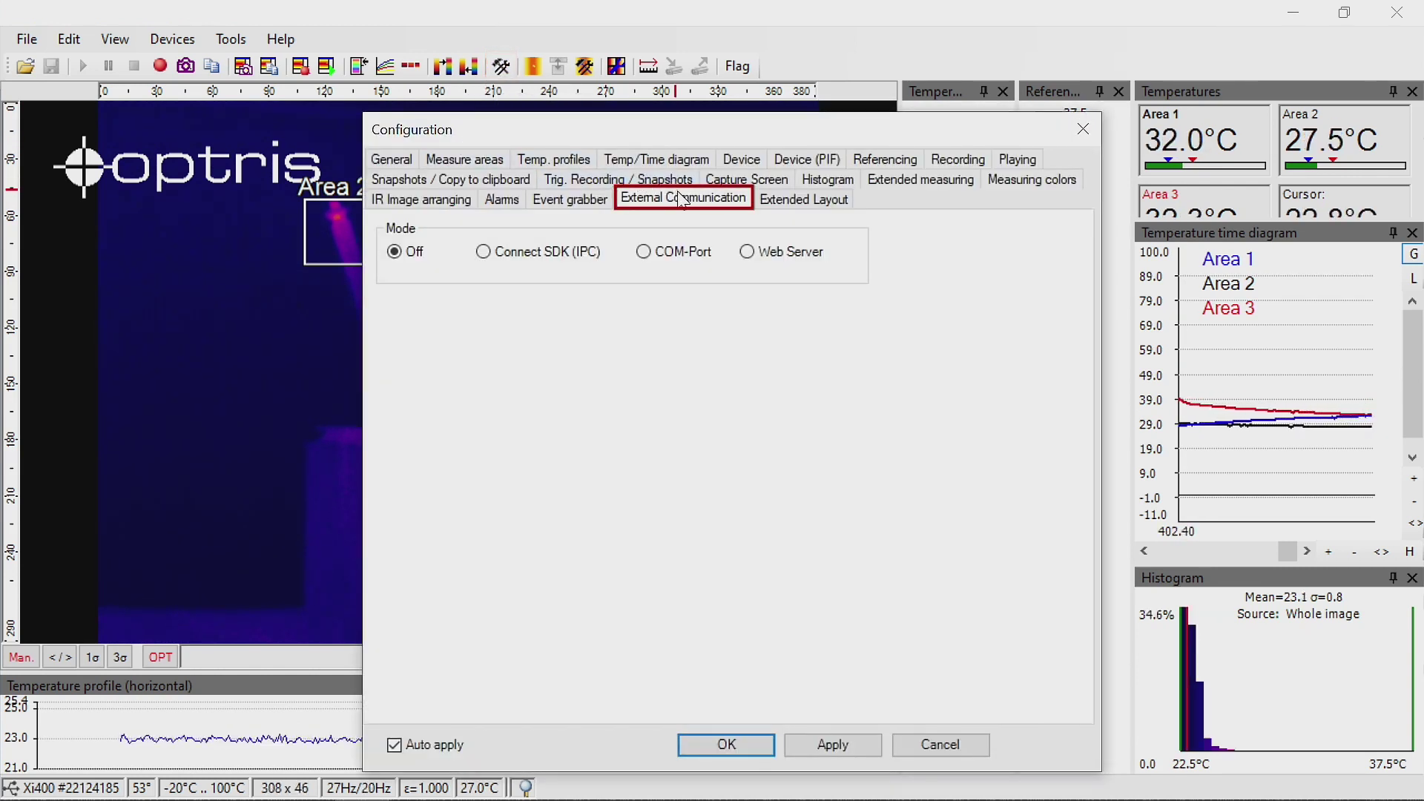
{"action": "left_click", "coordinate": [748, 252]}
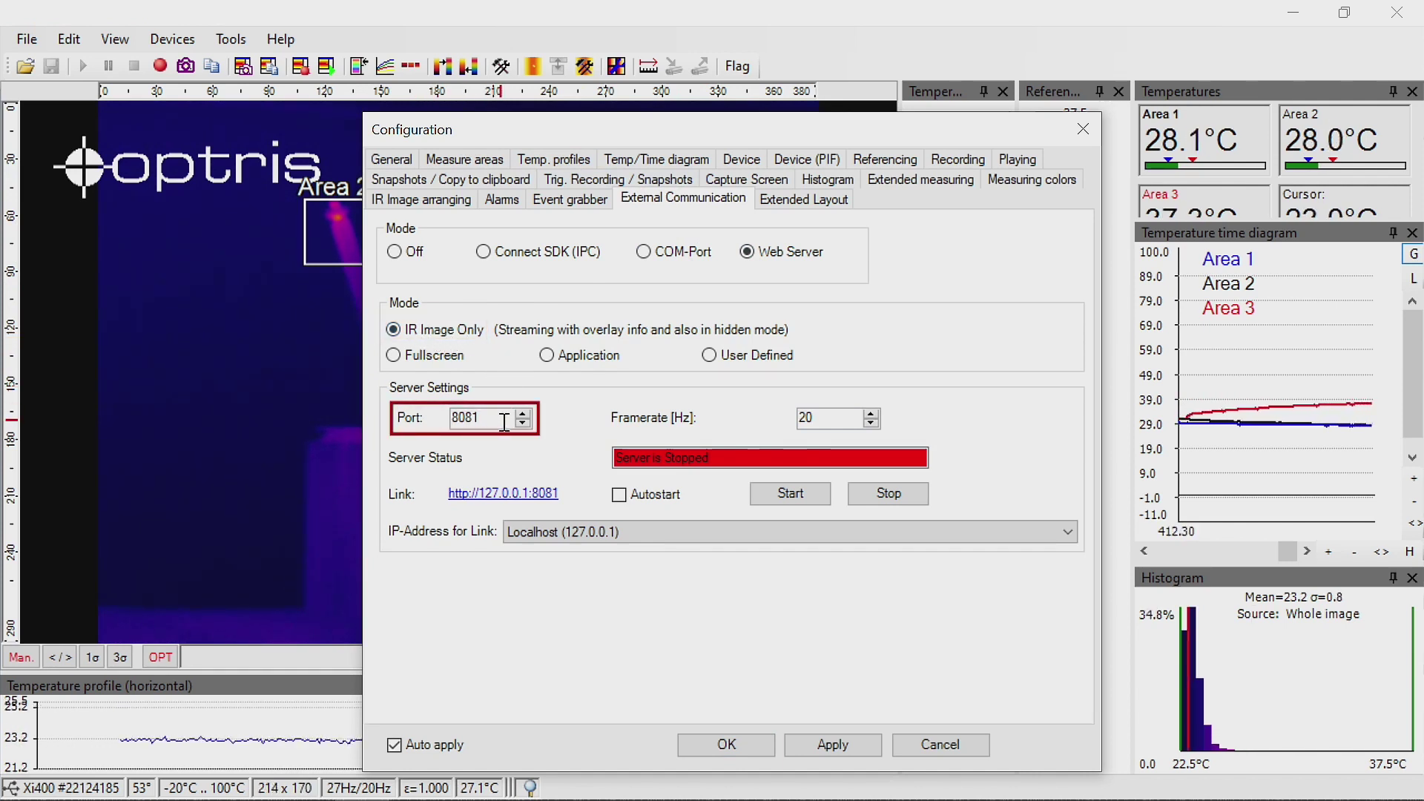
{"action": "left_click", "coordinate": [786, 489]}
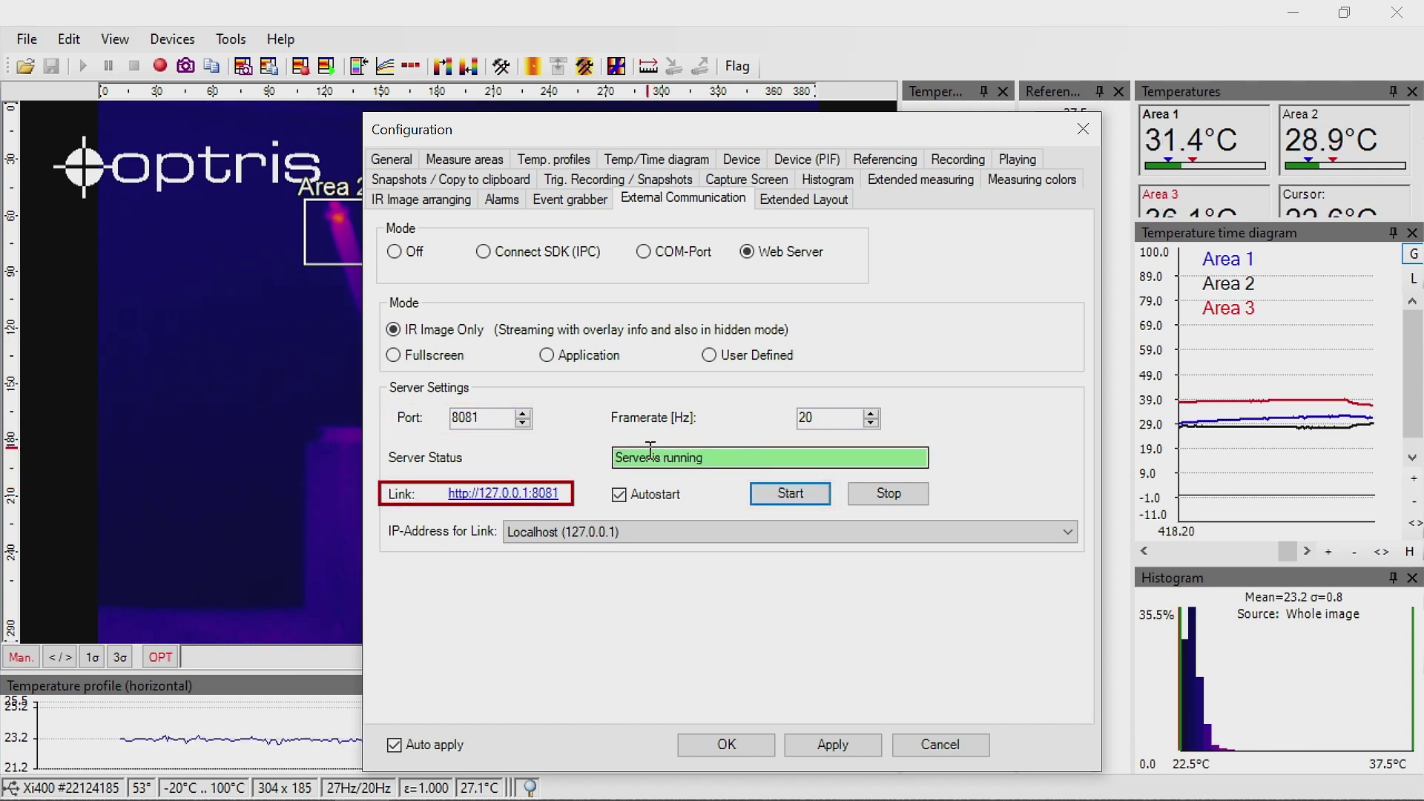
{"action": "left_click", "coordinate": [507, 498]}
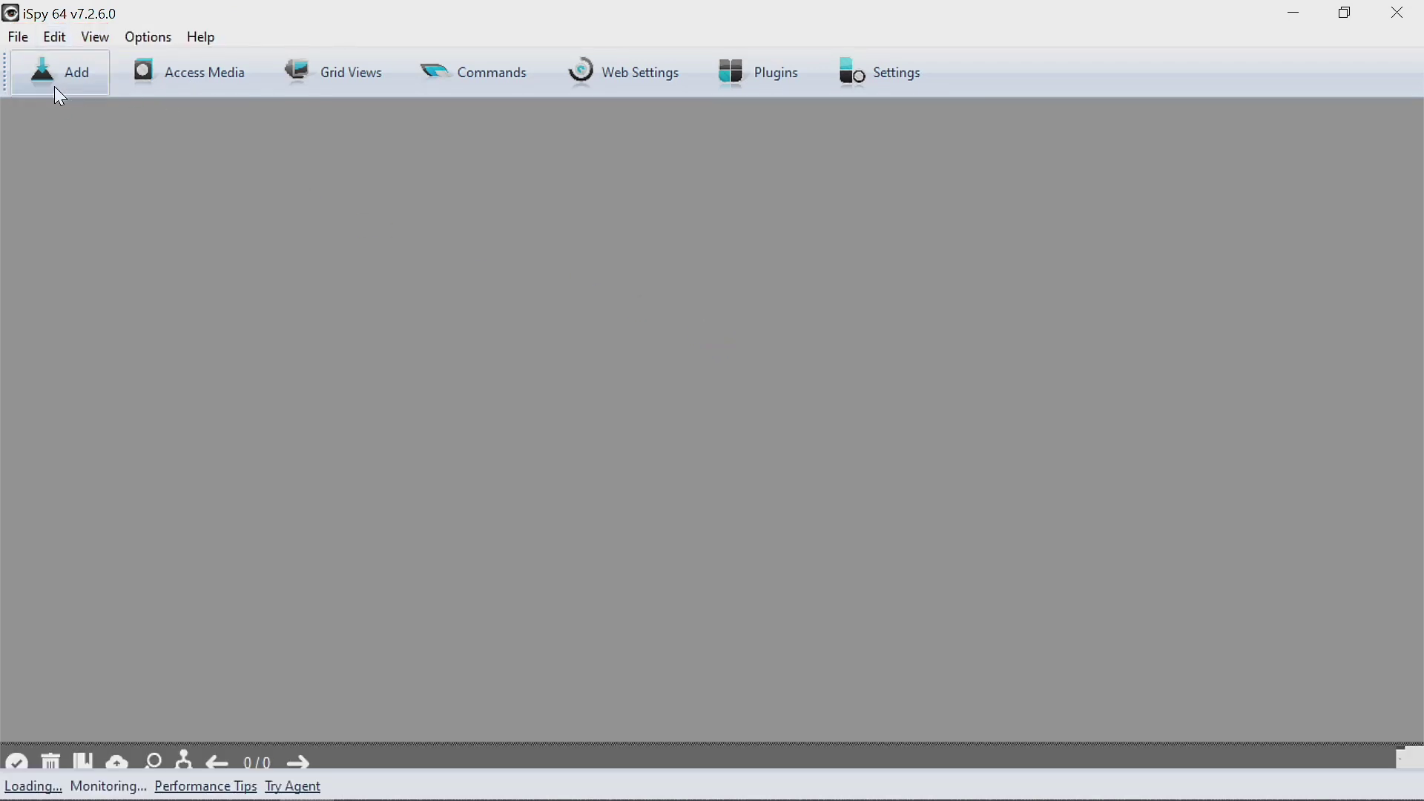
{"action": "left_click", "coordinate": [54, 86]}
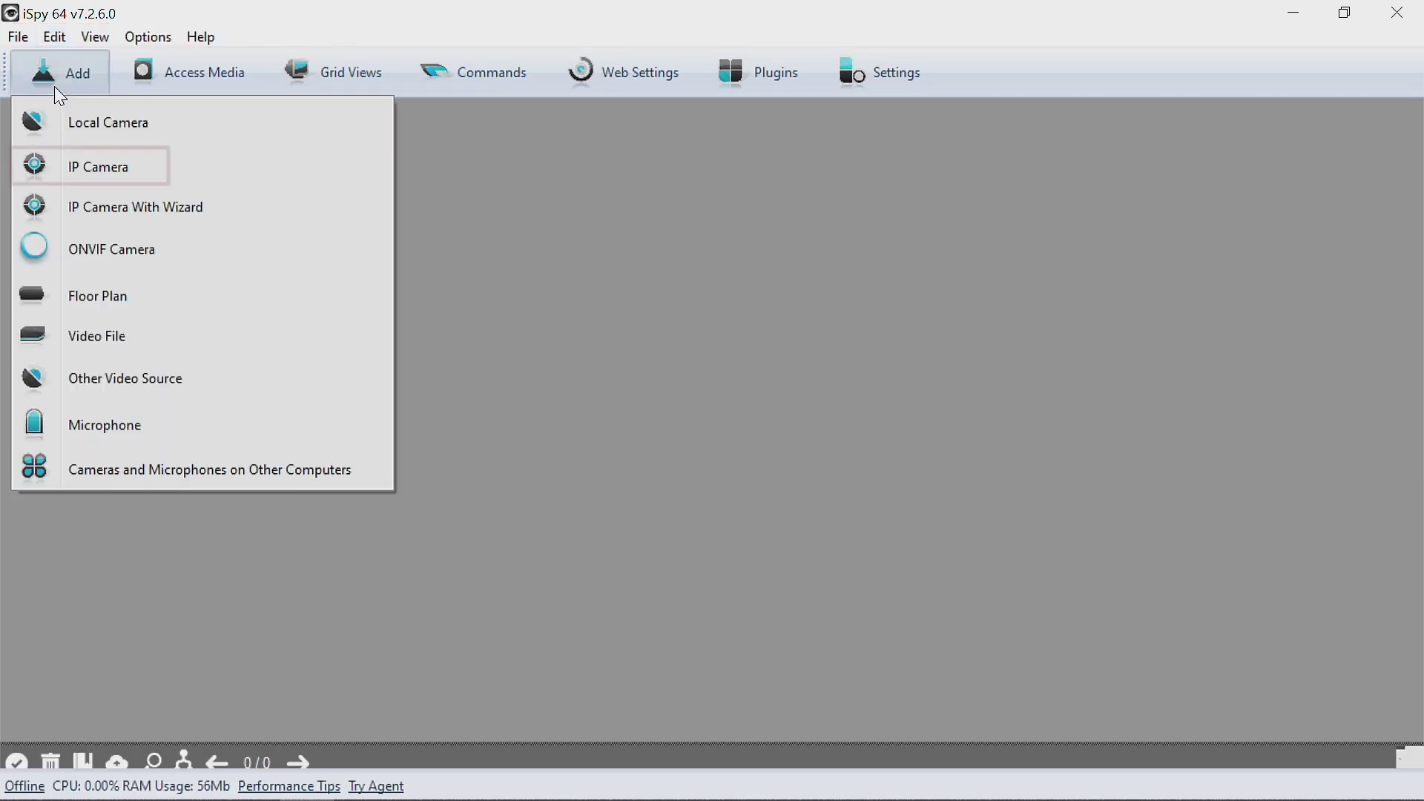
{"action": "left_click", "coordinate": [106, 175]}
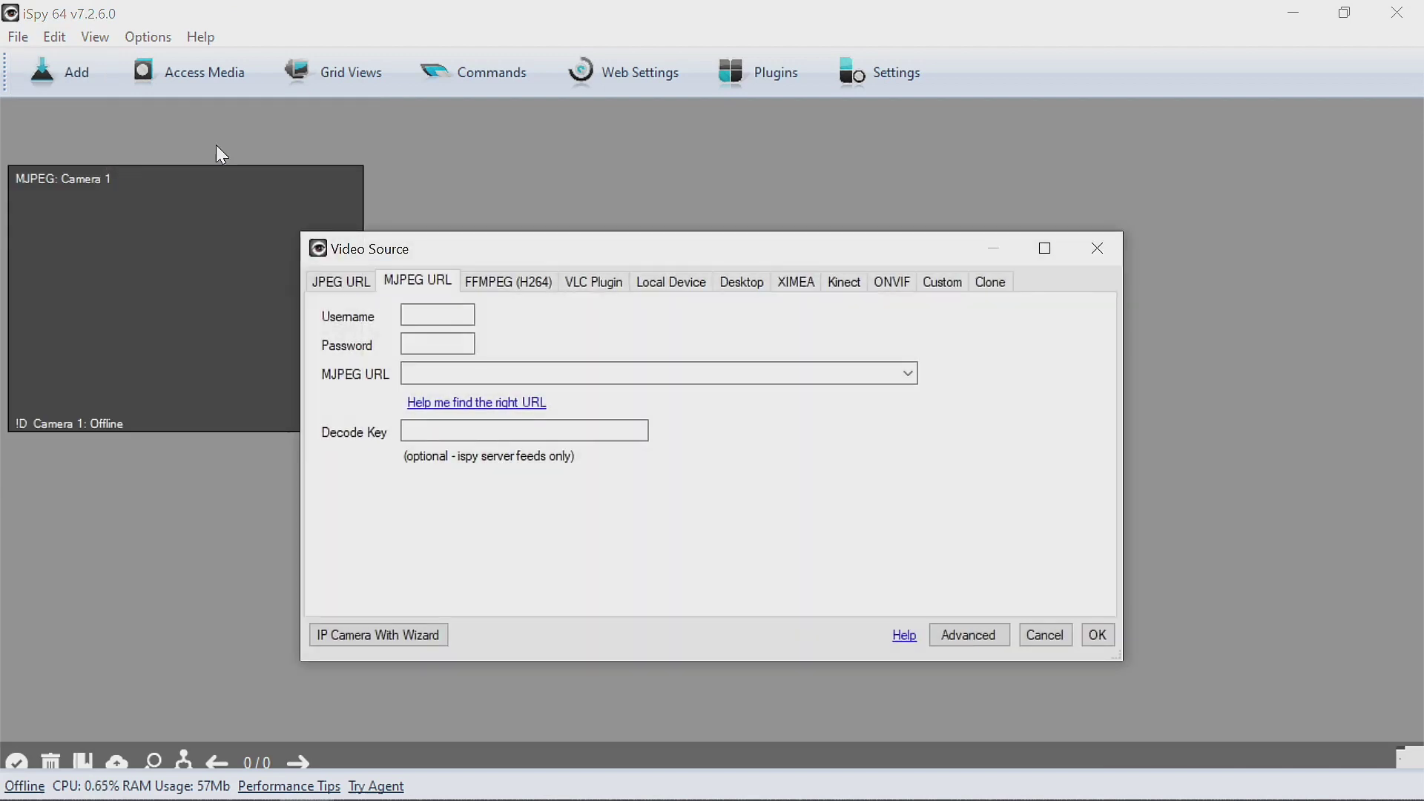
{"action": "left_click", "coordinate": [515, 286]}
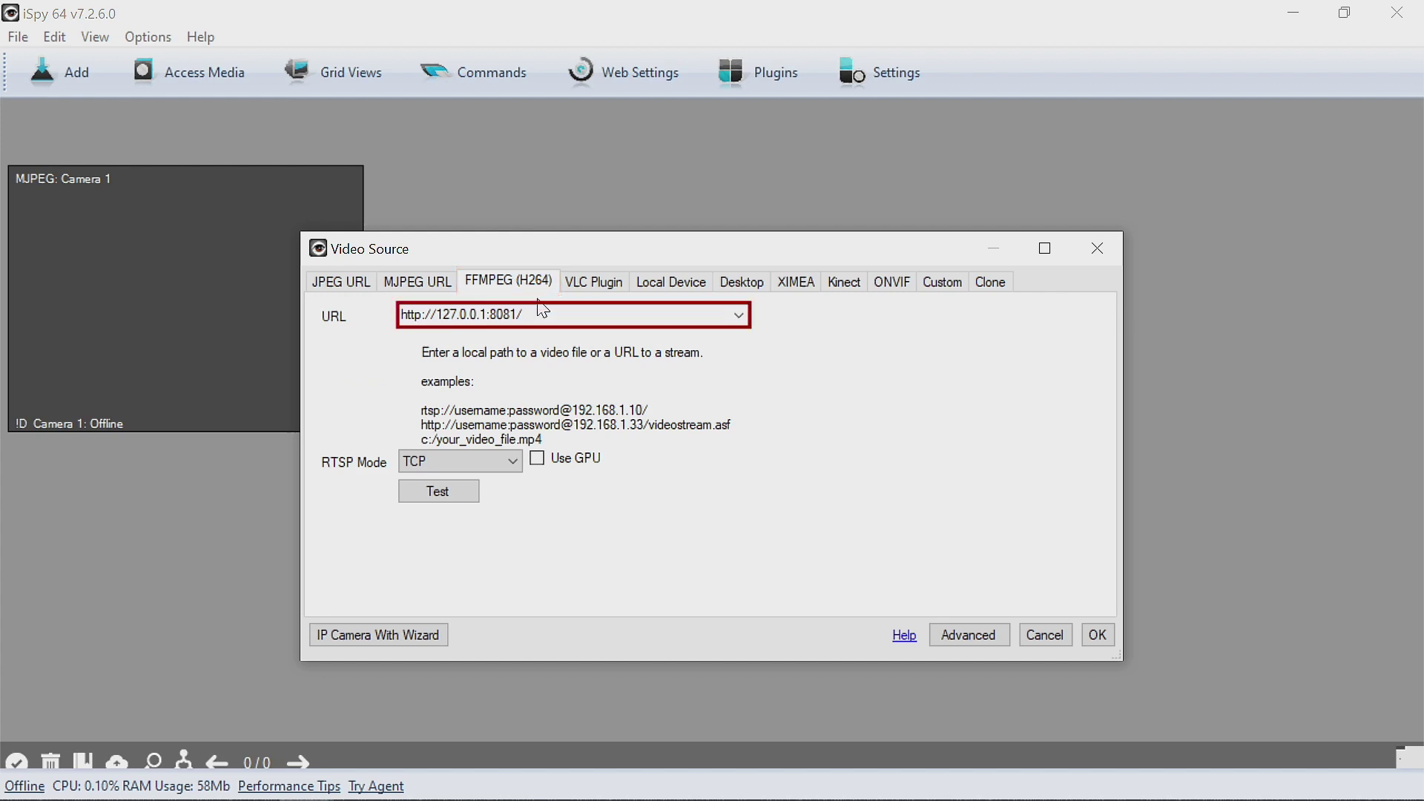
{"action": "left_click", "coordinate": [577, 317]}
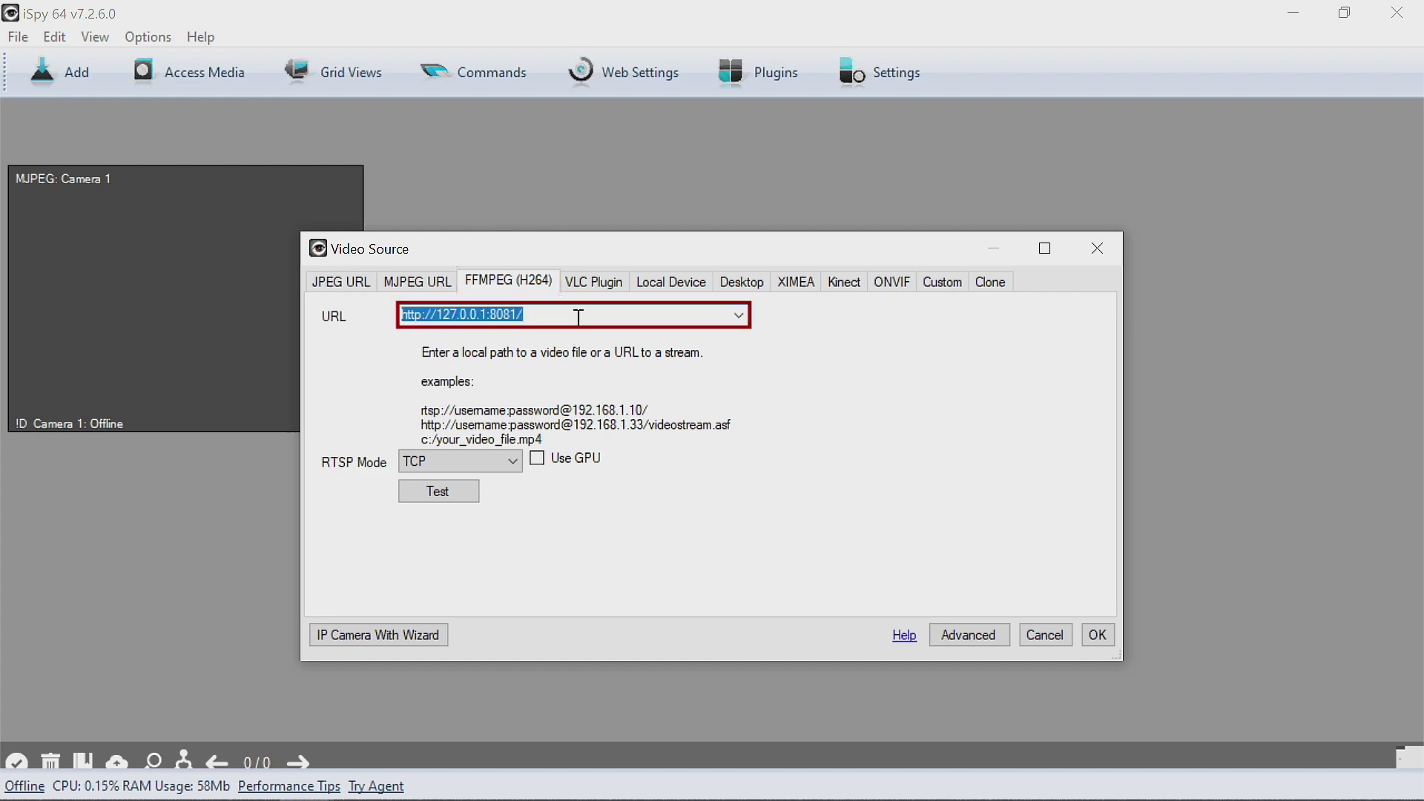
{"action": "left_click", "coordinate": [578, 317]}
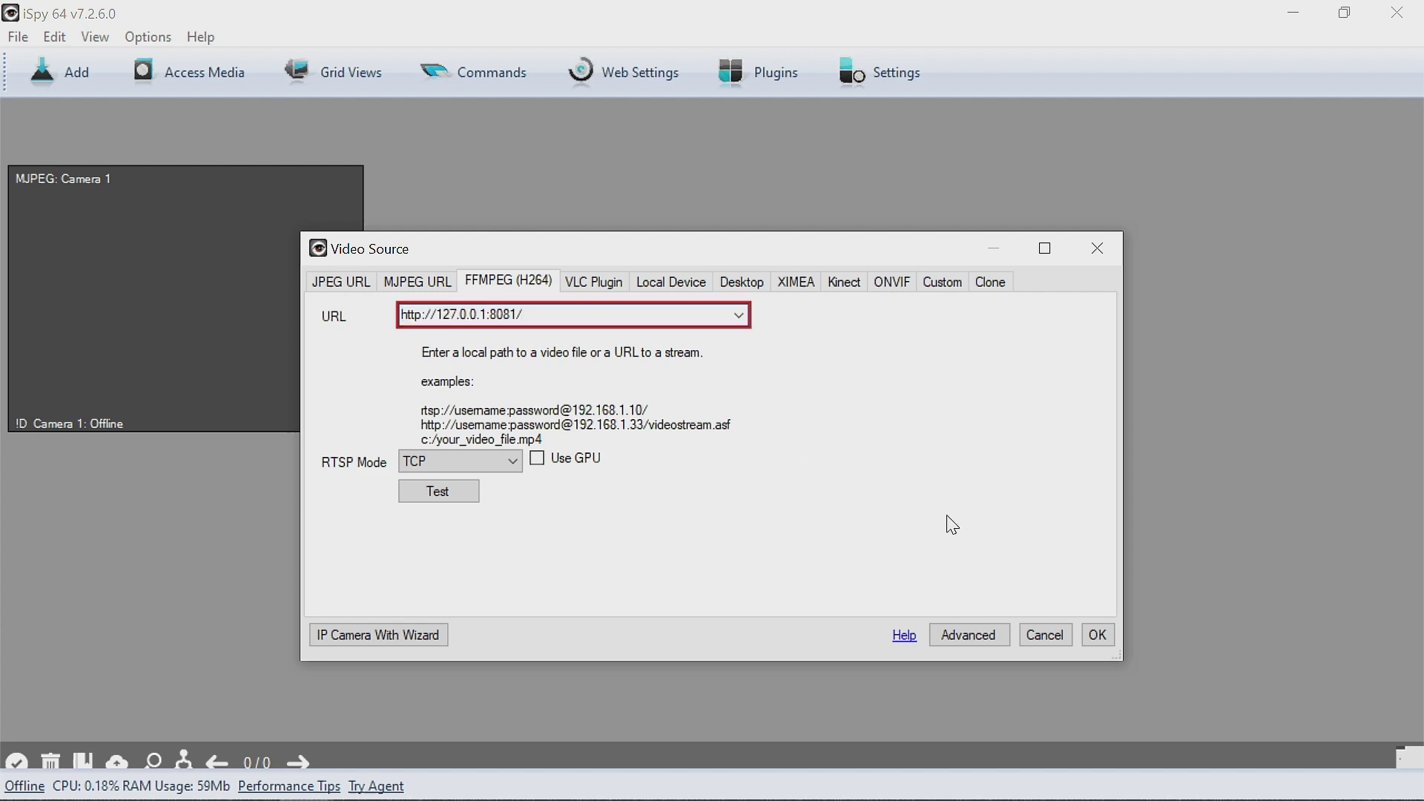
{"action": "left_click", "coordinate": [1098, 636]}
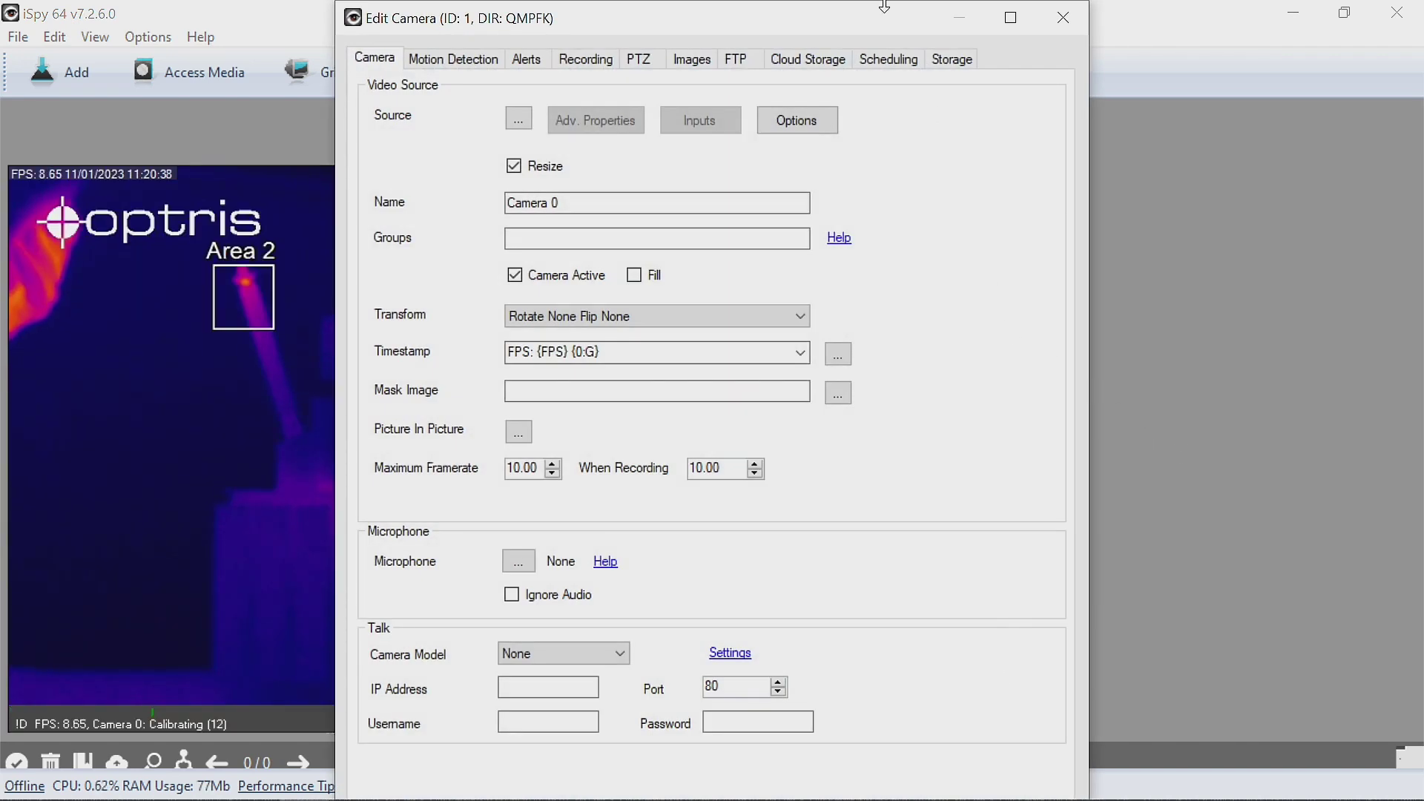
{"action": "left_click", "coordinate": [1010, 19]}
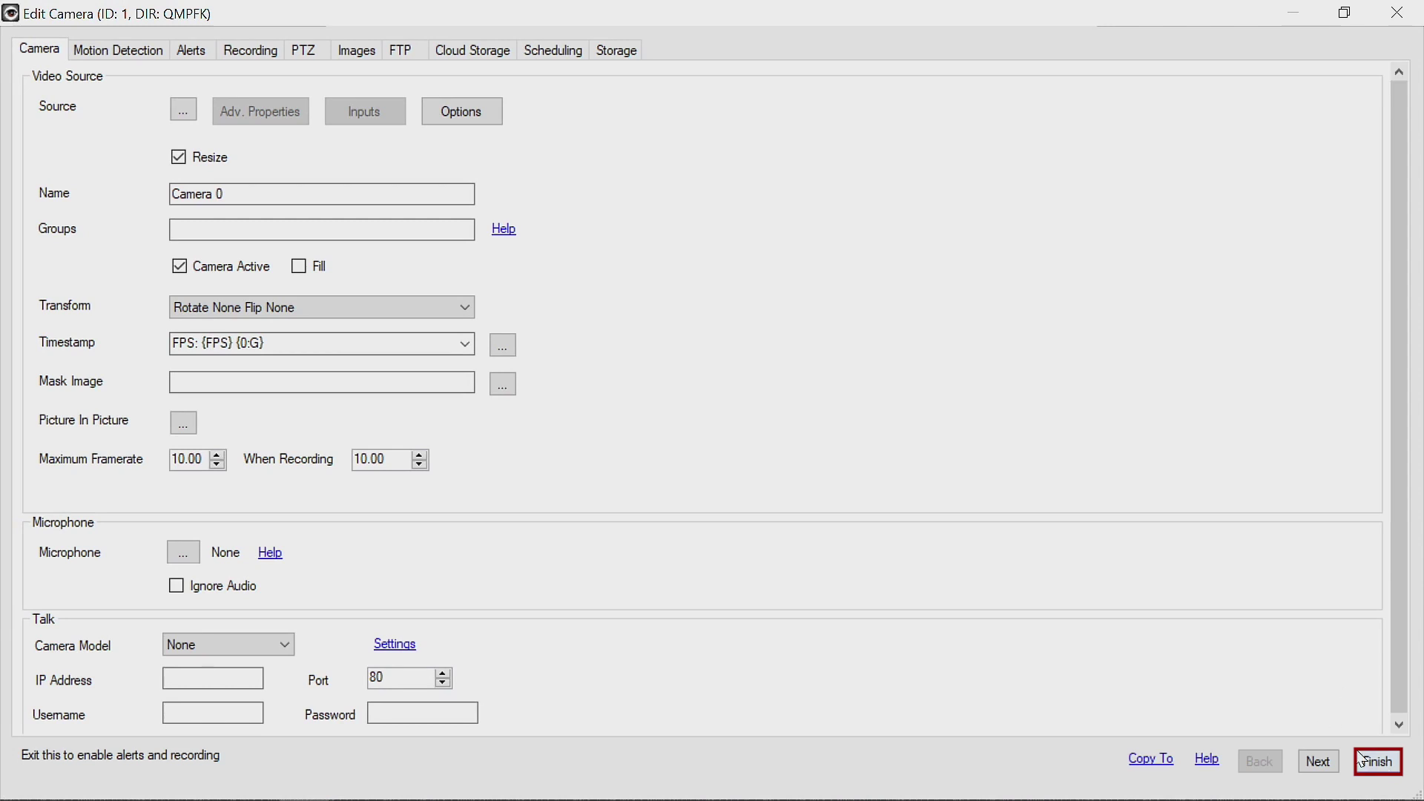
{"action": "left_click", "coordinate": [1378, 763]}
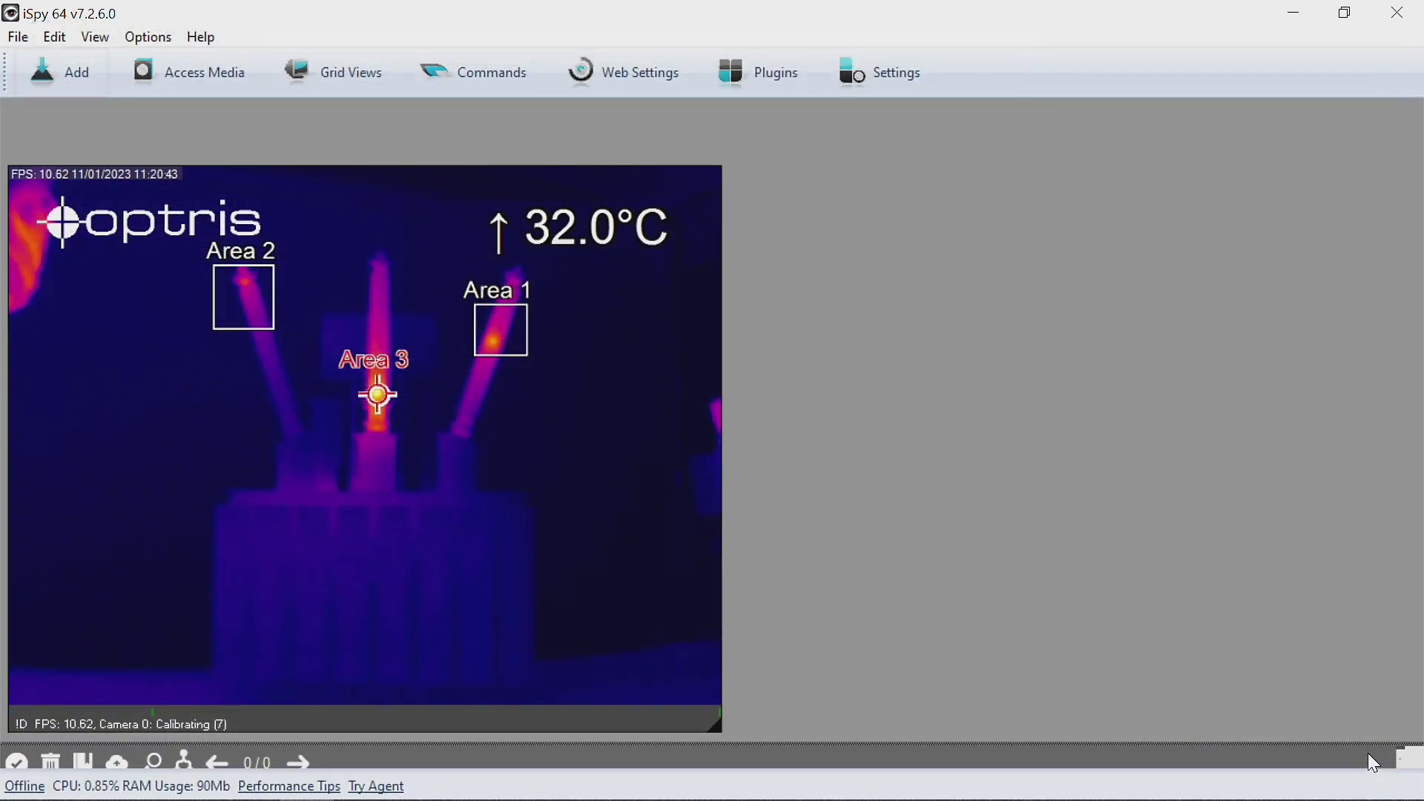
- Add the local USB camera at 1280 x 720 (16 bit) resolution as iSpy Camera 1
{"action": "left_click", "coordinate": [53, 71]}
{"action": "left_click", "coordinate": [68, 125]}
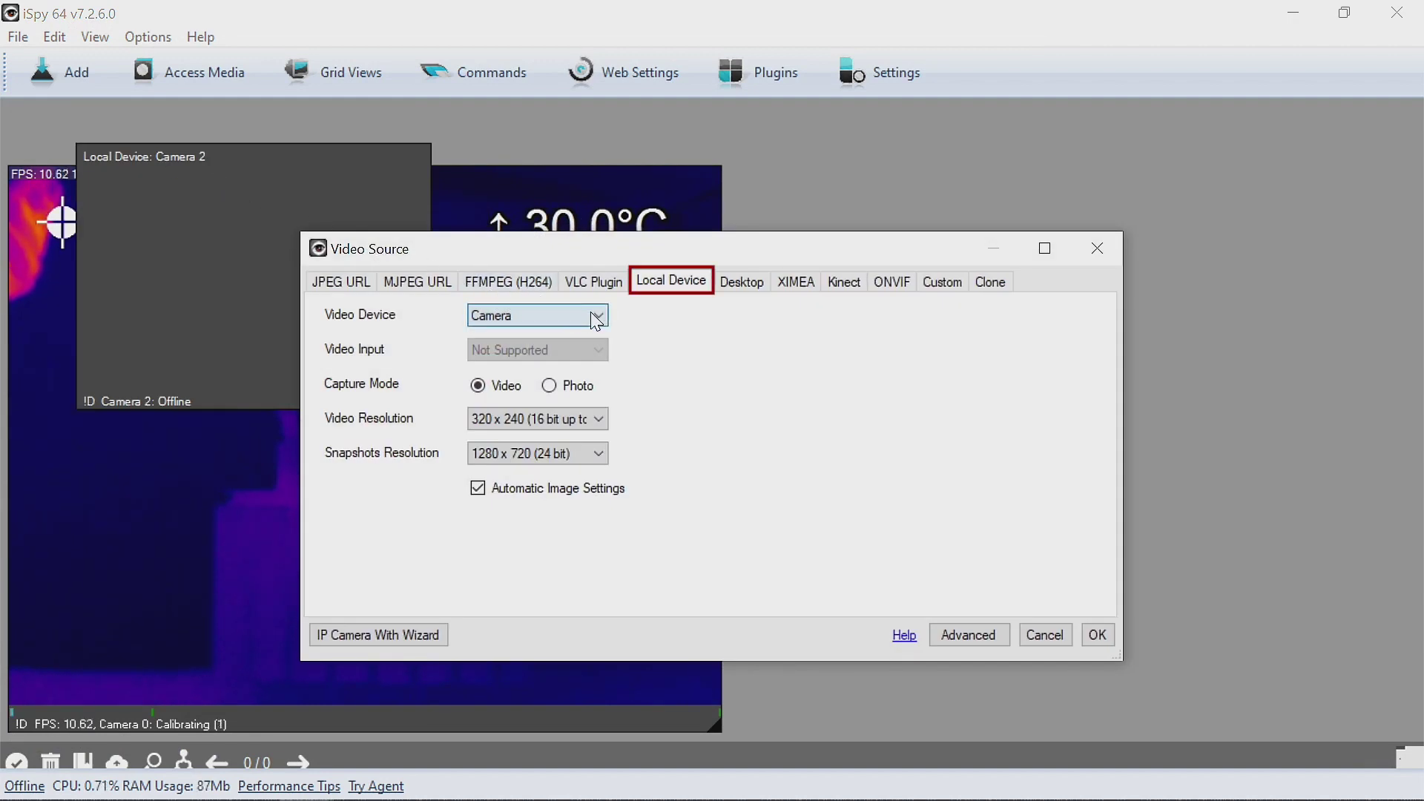
{"action": "left_click", "coordinate": [599, 419]}
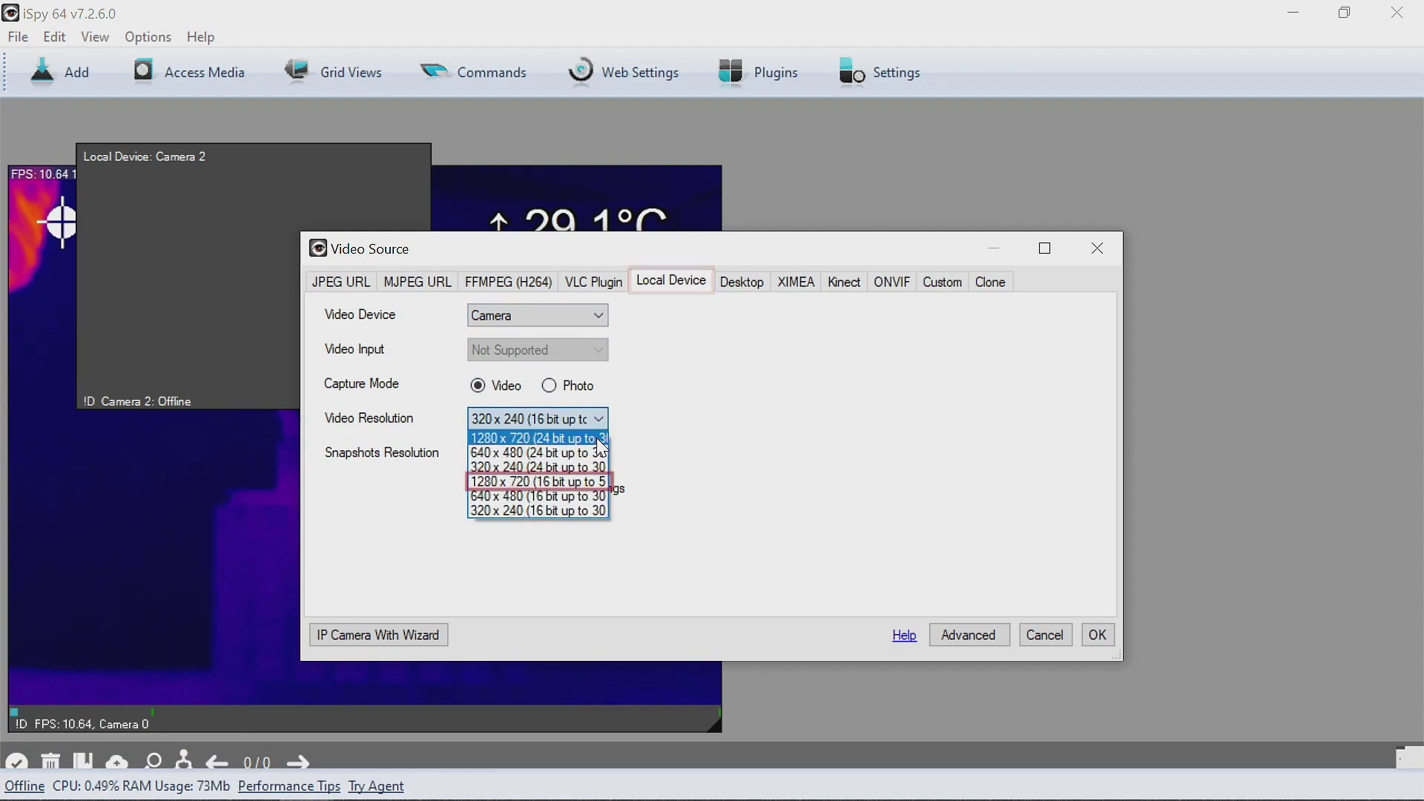
{"action": "left_click", "coordinate": [550, 481]}
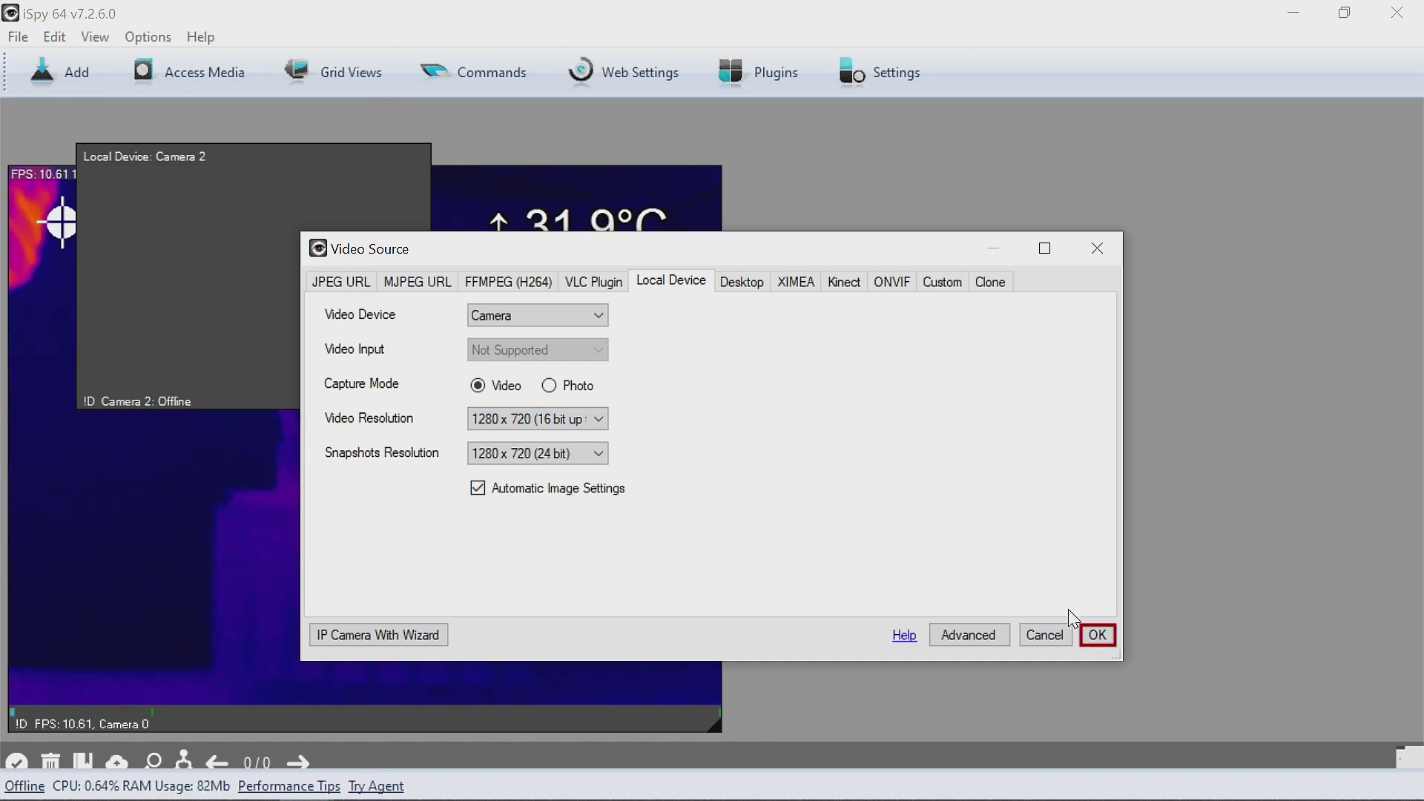
{"action": "left_click", "coordinate": [1088, 647]}
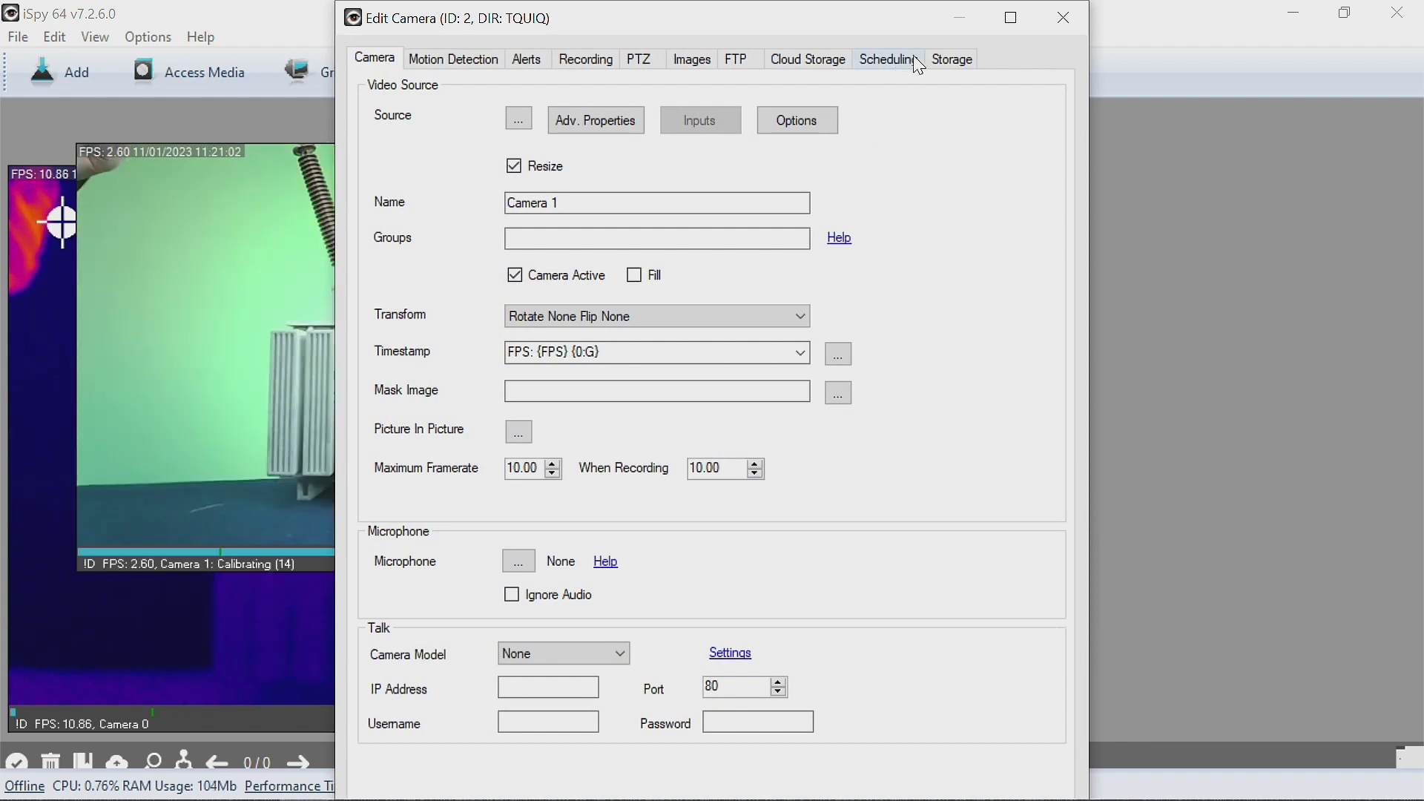
{"action": "left_click", "coordinate": [1010, 19]}
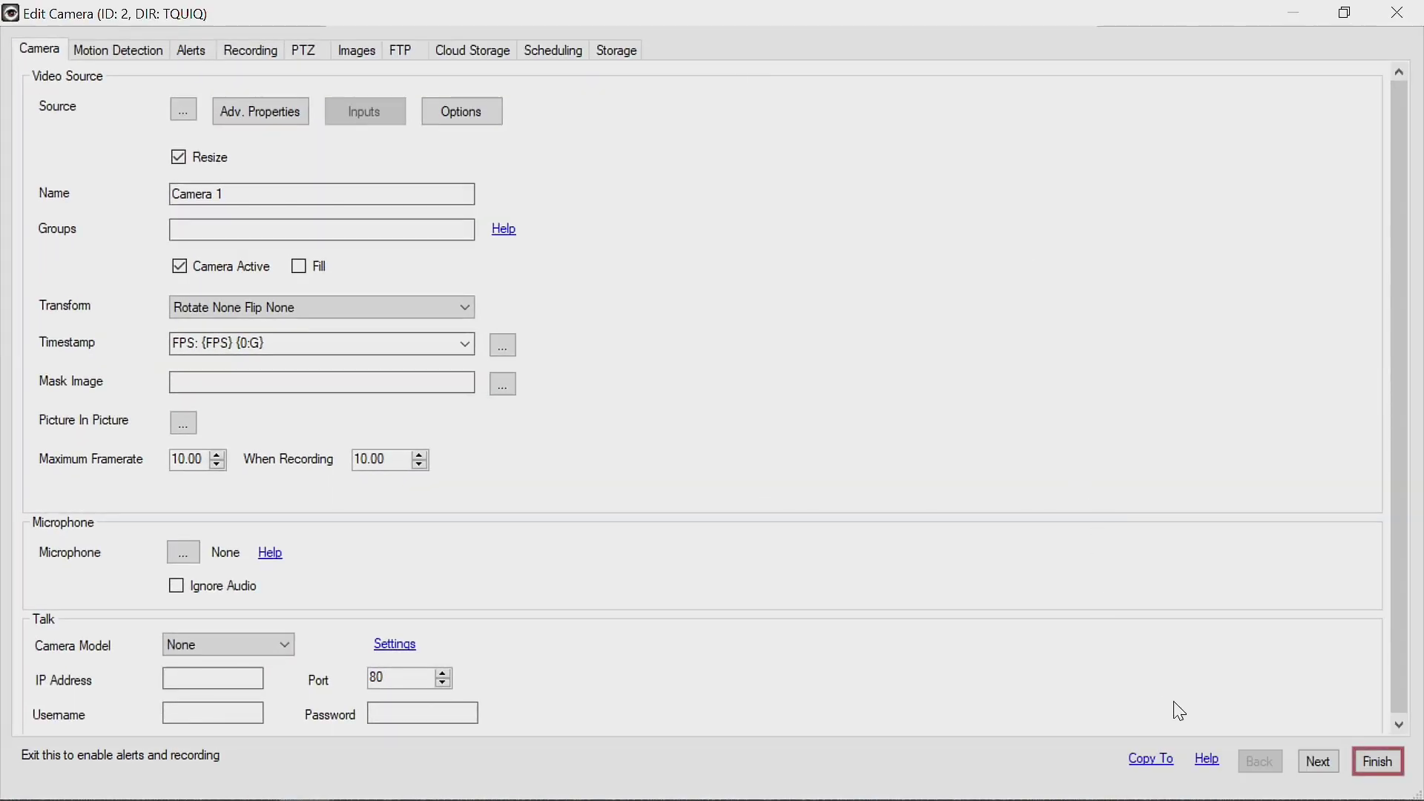
{"action": "left_click", "coordinate": [1377, 761]}
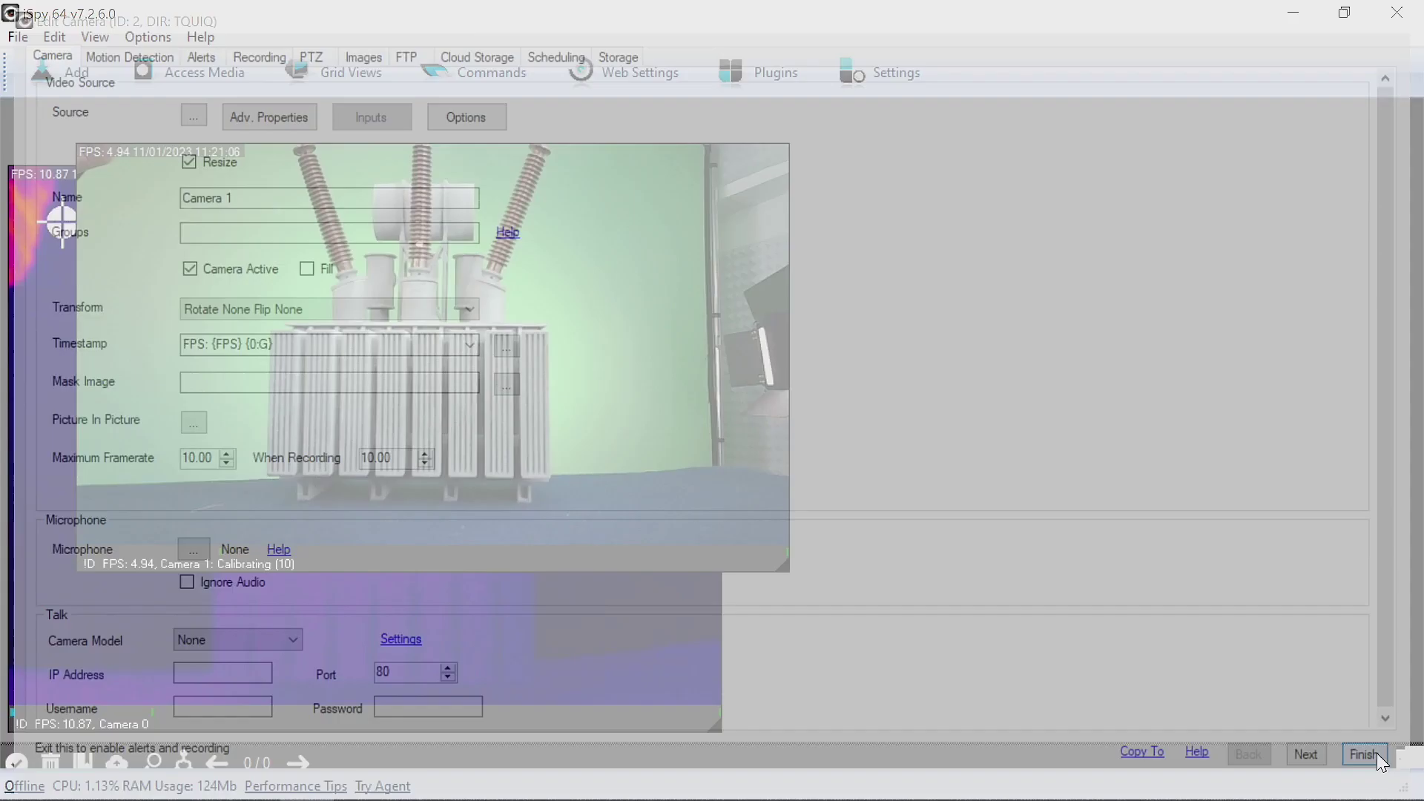
{"action": "mouse_move", "coordinate": [471, 328]}
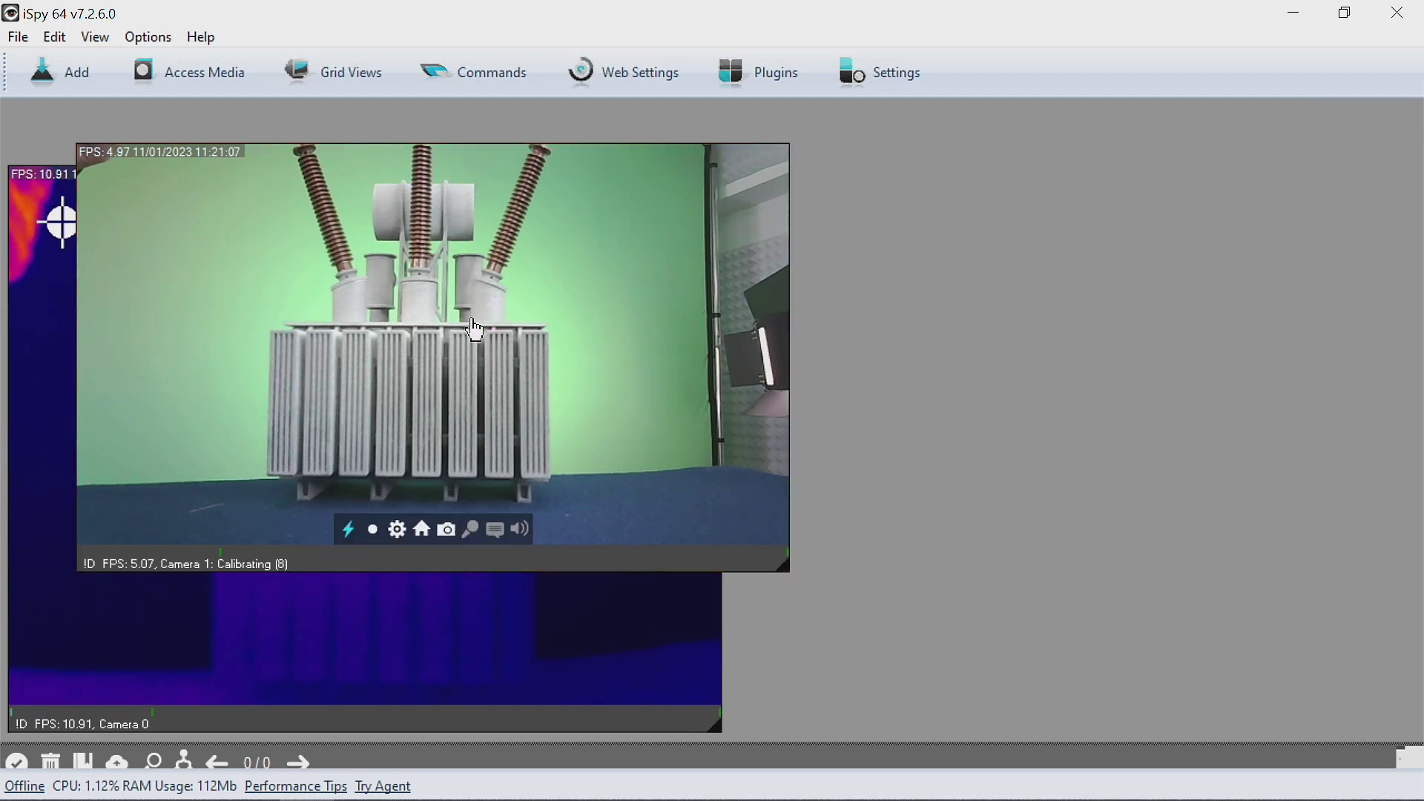
- Drag the Camera 1 HD tile to the right of the thermal Camera 0 tile
{"action": "left_click_drag", "start_coordinate": [472, 329], "coordinate": [1120, 415]}
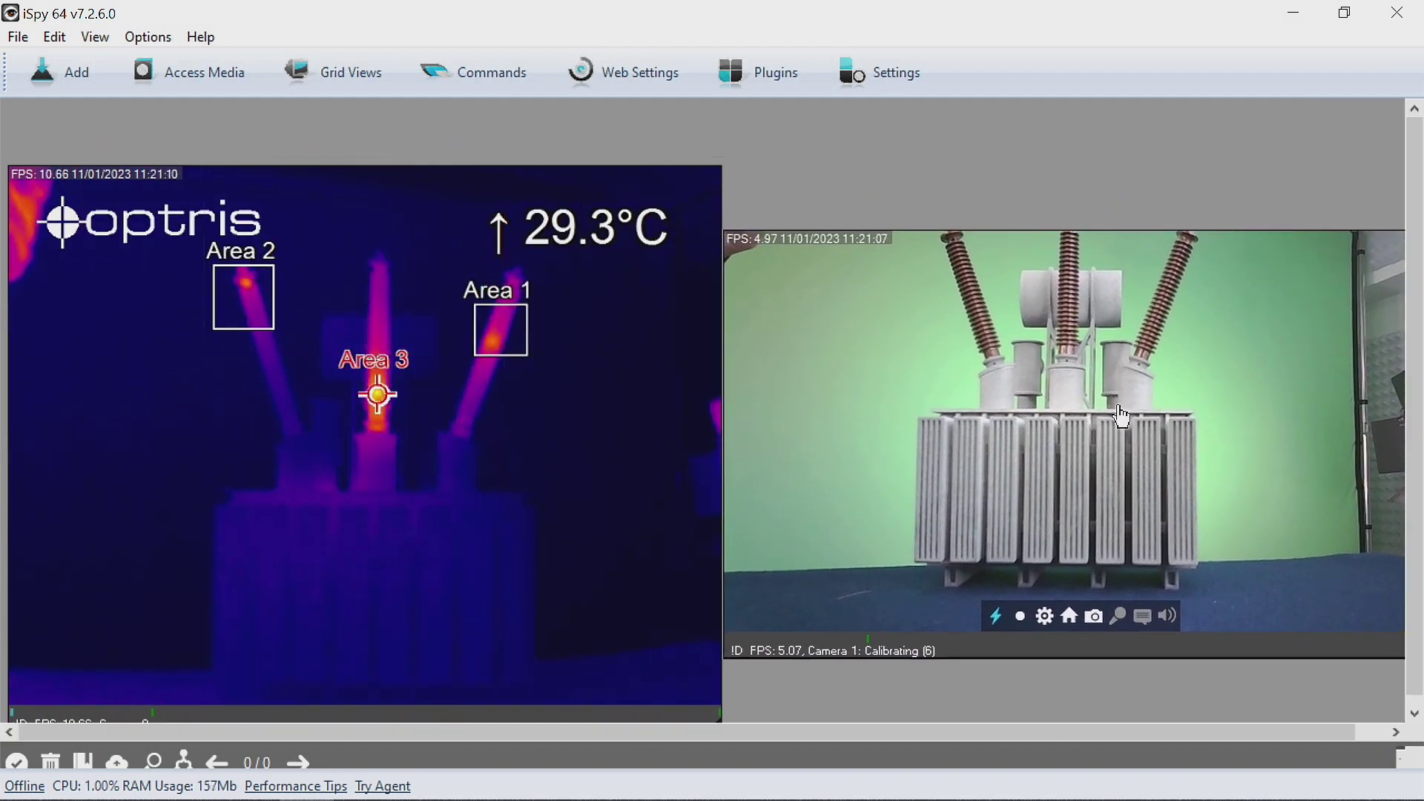